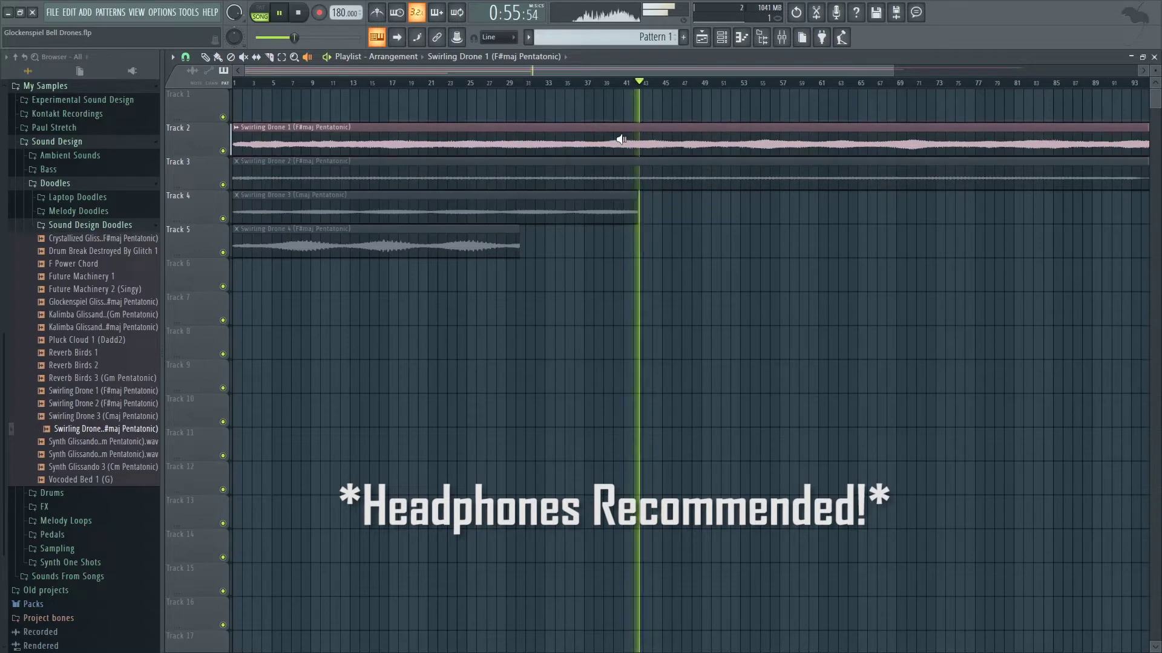
# Audition the Swirling Drone 2, 3 and 4 clips one after another in the playlist, ending with playback stopped
pyautogui.click(231, 160)
pyautogui.moveTo(381, 171); pyautogui.dragTo(518, 161)
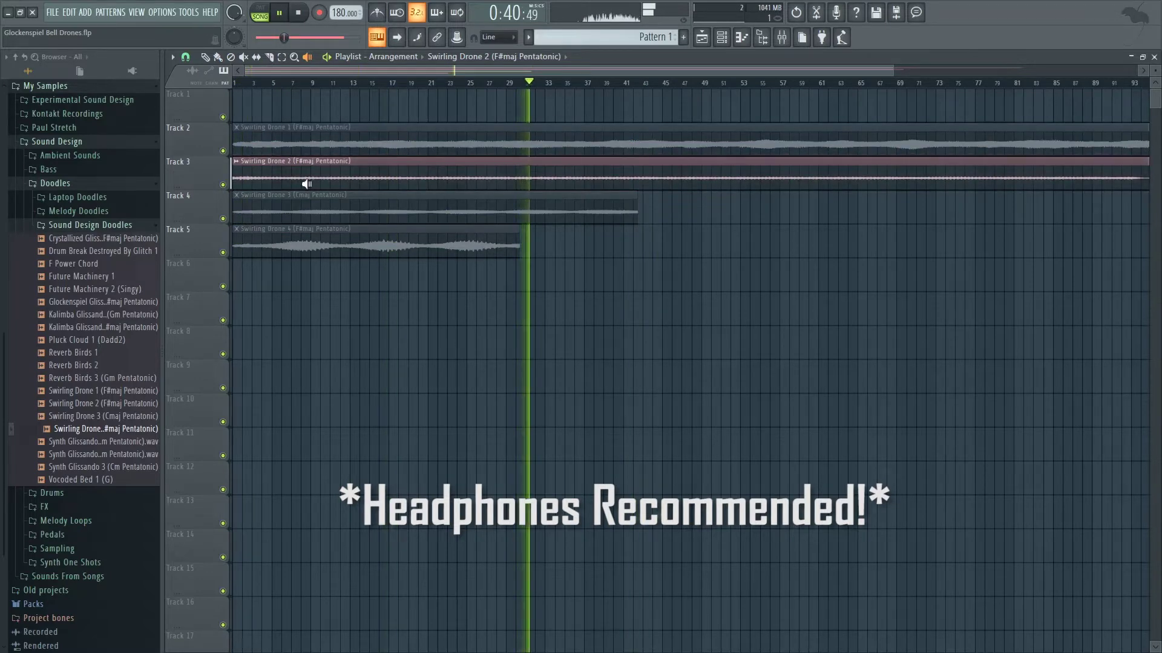
pyautogui.click(236, 201)
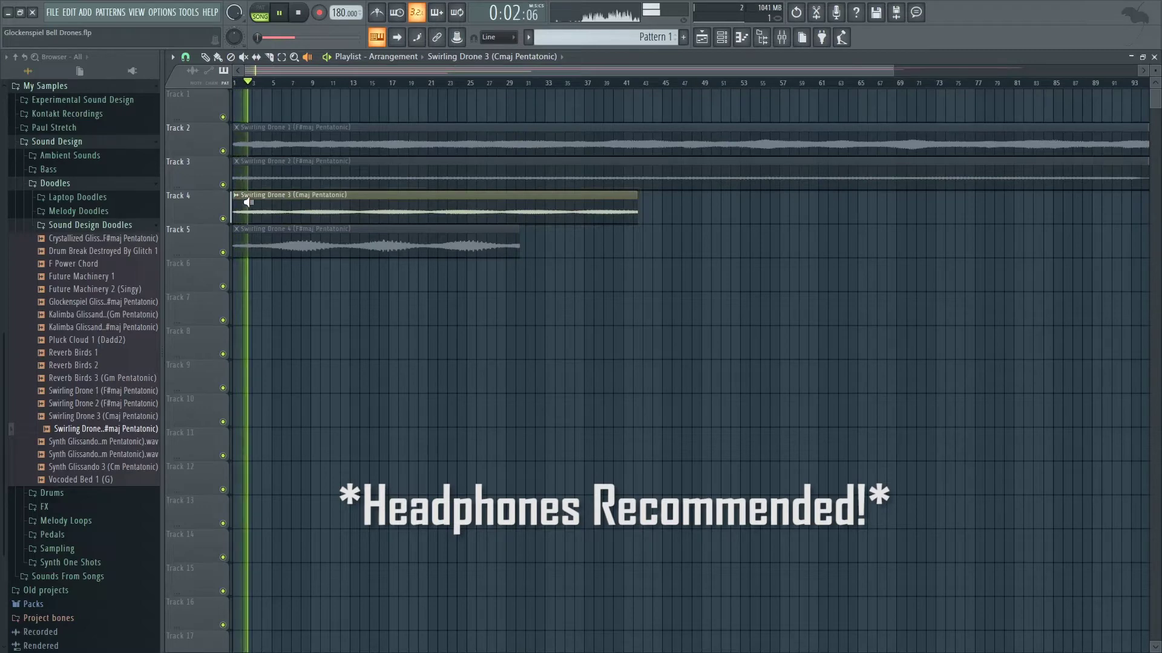
pyautogui.click(307, 206)
pyautogui.click(357, 208)
pyautogui.click(384, 204)
pyautogui.press('space')
pyautogui.click(503, 204)
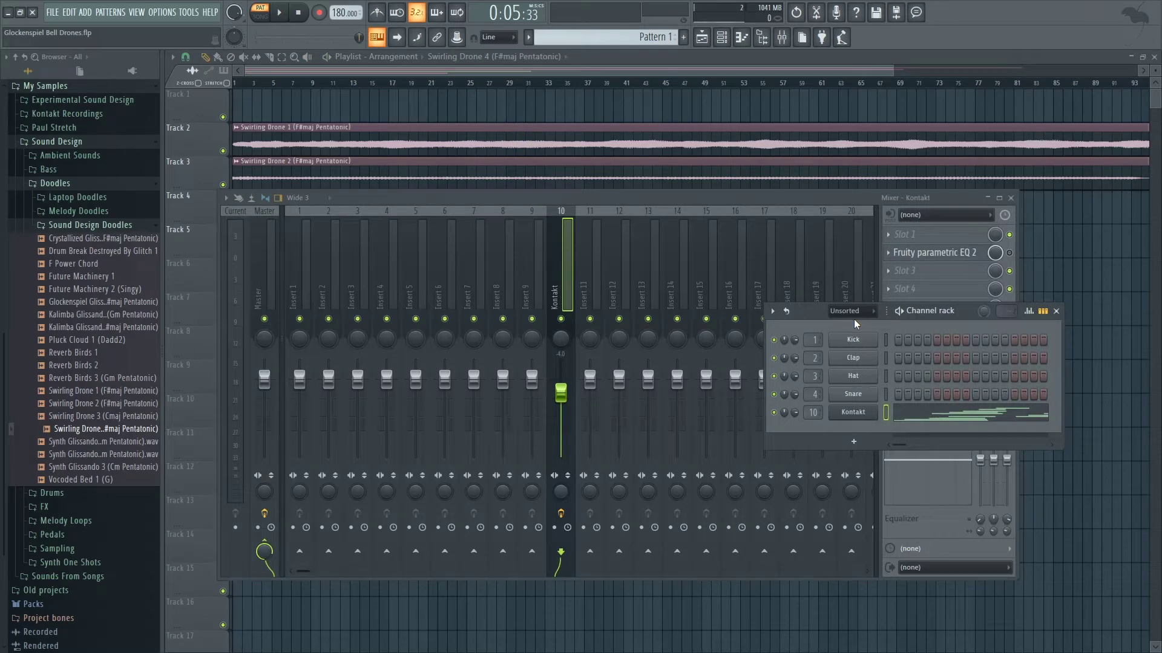
# Open the Kontakt instrument, audition its Glockenspiel patch with a test note, and close the plugin window
pyautogui.click(864, 416)
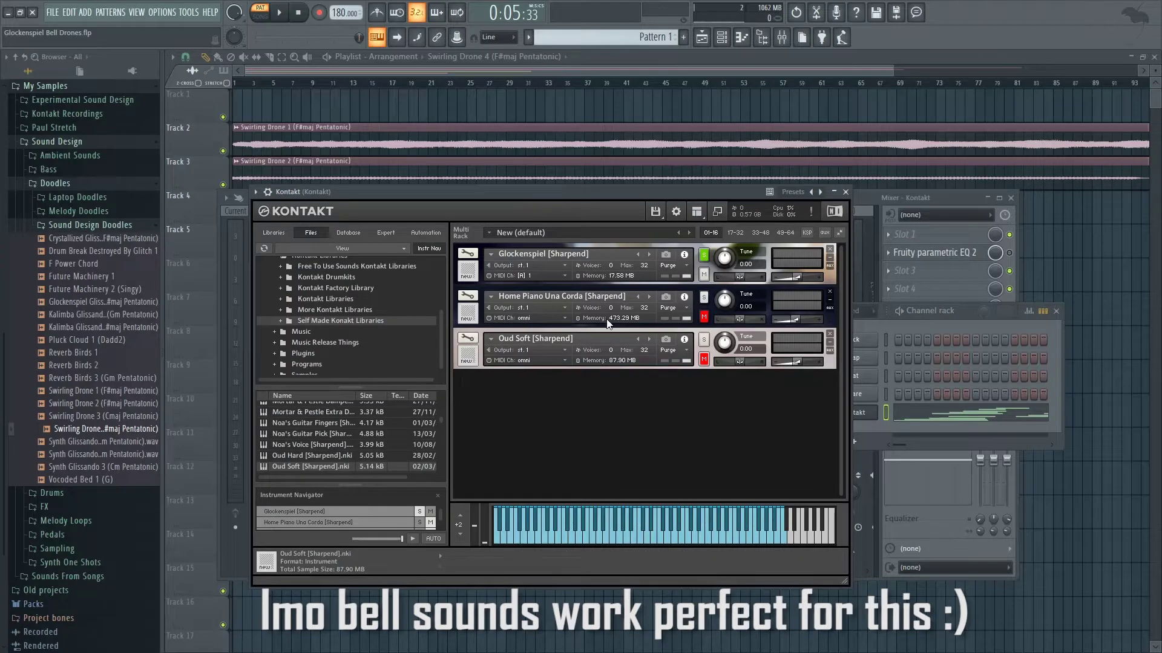
pyautogui.press('z')
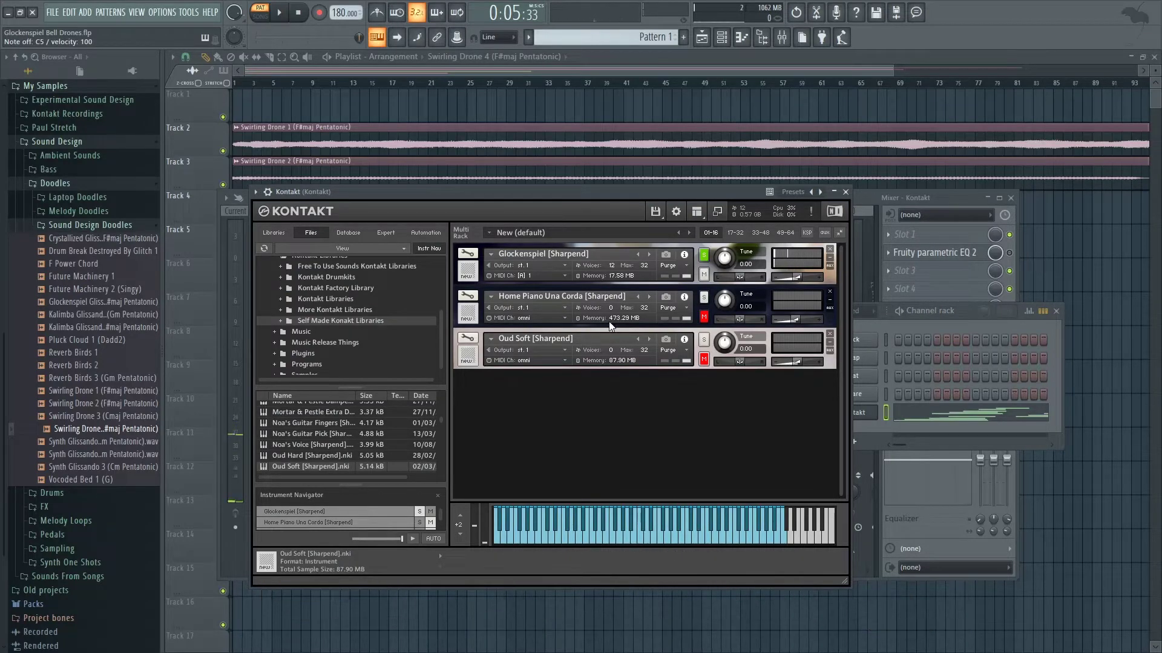
pyautogui.click(846, 193)
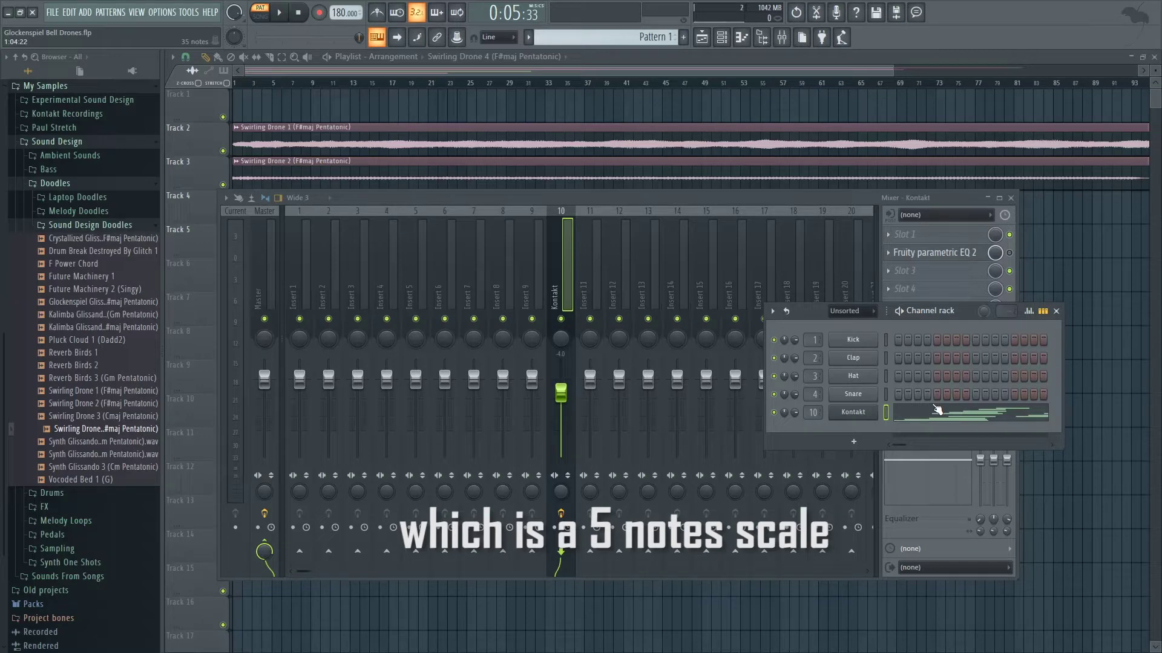
# Open the Kontakt channel's piano roll and play back the existing pentatonic glissando pattern
pyautogui.click(940, 413)
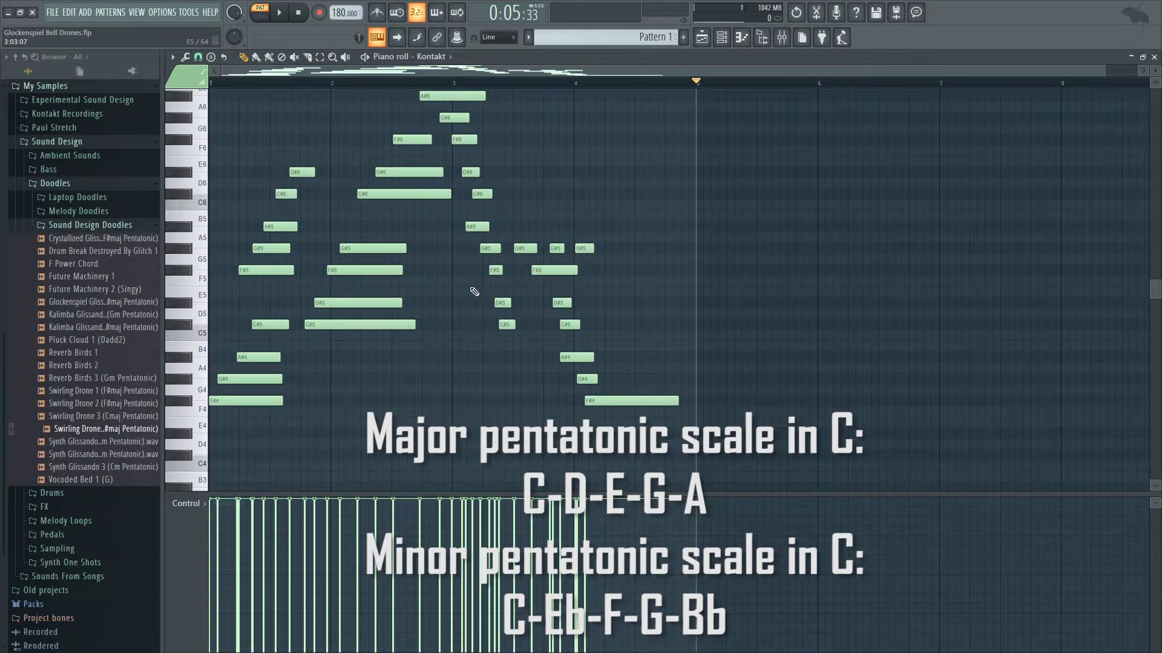
pyautogui.scroll(1, 460, 314)
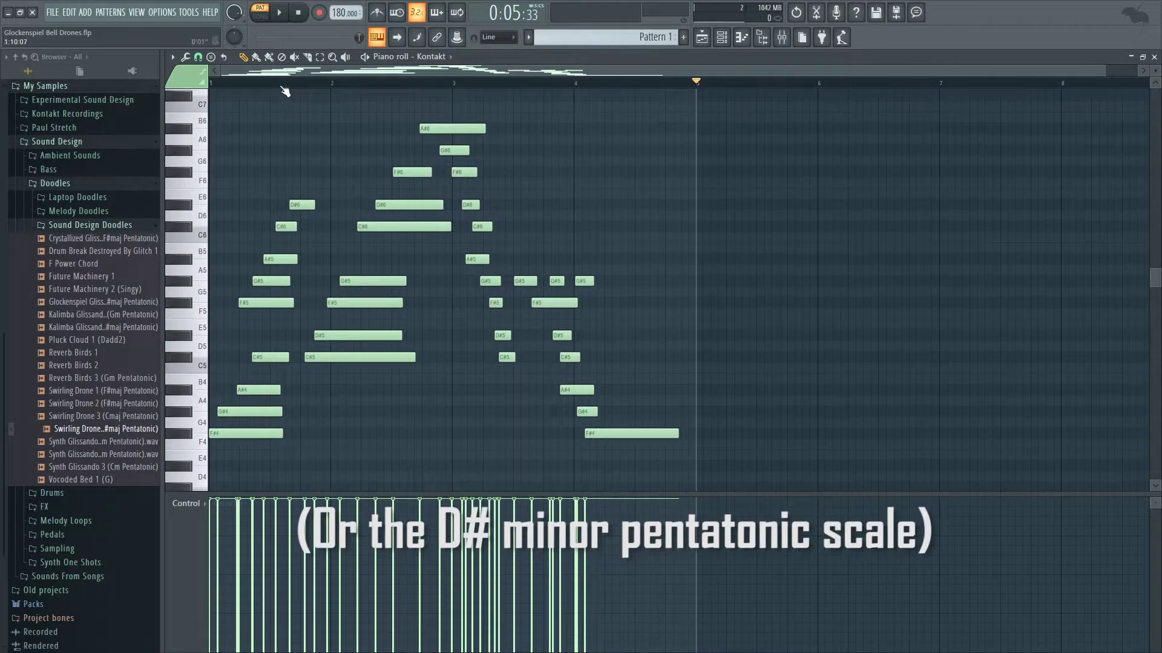
pyautogui.press('space')
pyautogui.press('space')
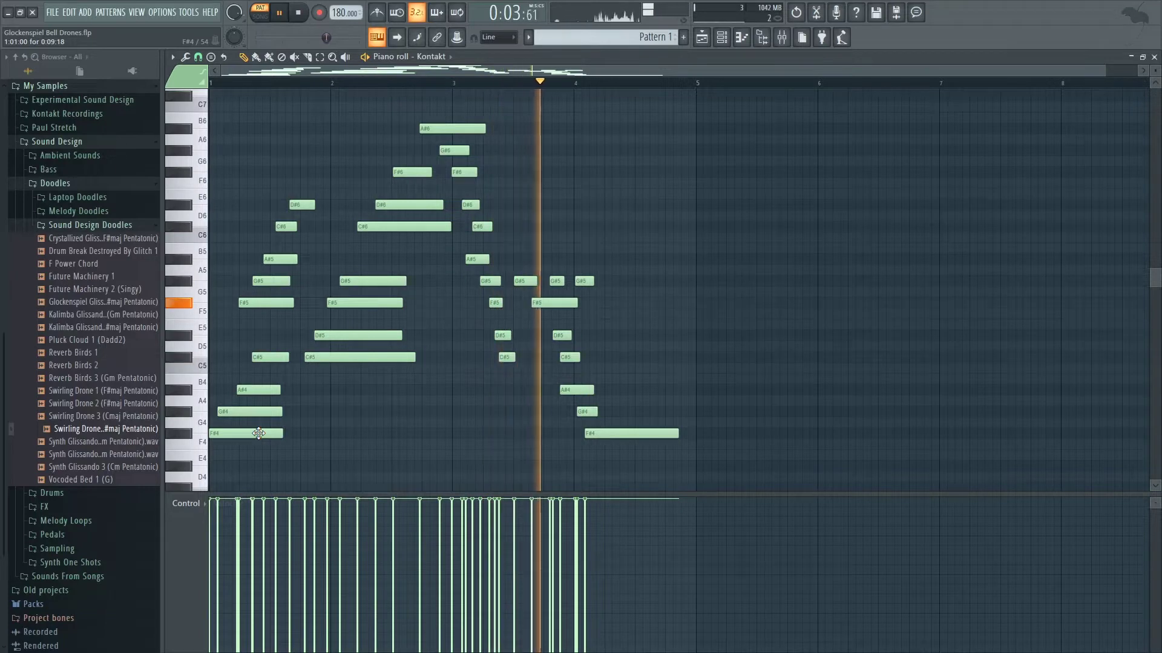
pyautogui.press('space')
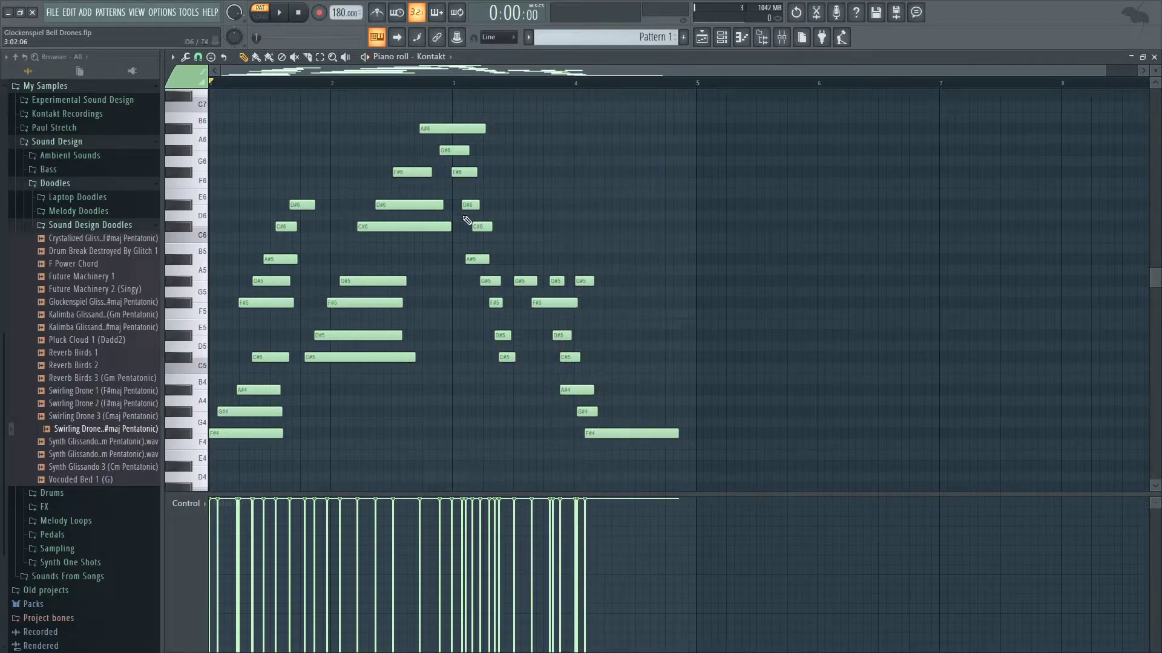
pyautogui.click(310, 357)
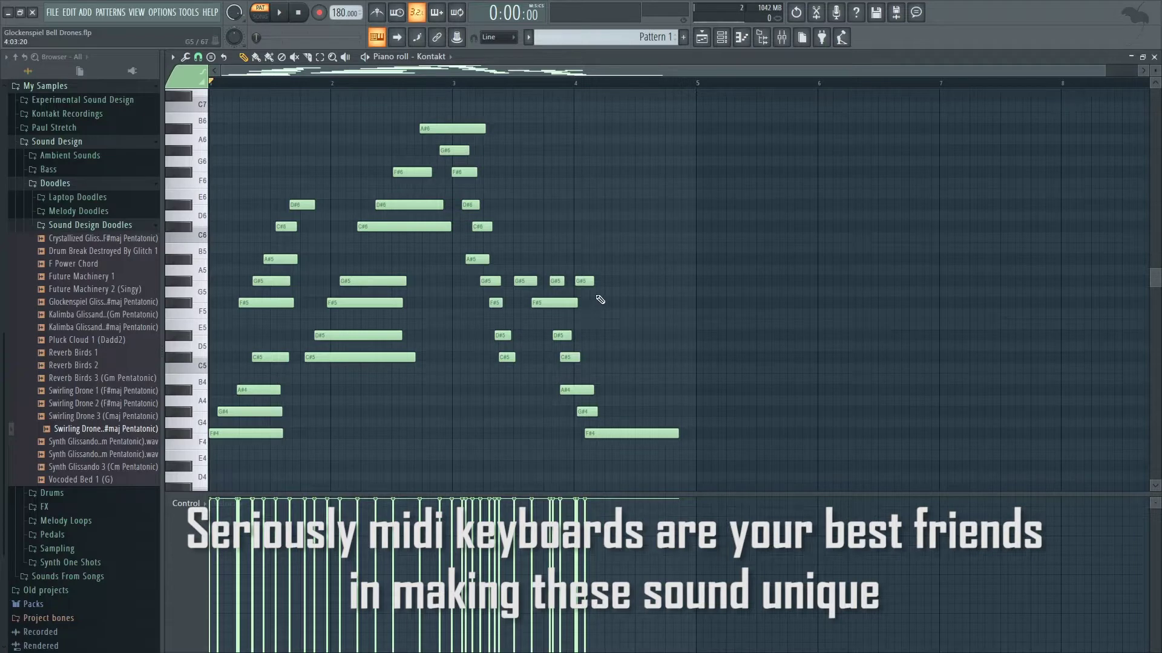
# Draw long F#4, G#4, A#4, C#5 and D#5 notes stacked at the start of bar 6
pyautogui.moveTo(660, 71); pyautogui.dragTo(689, 64)
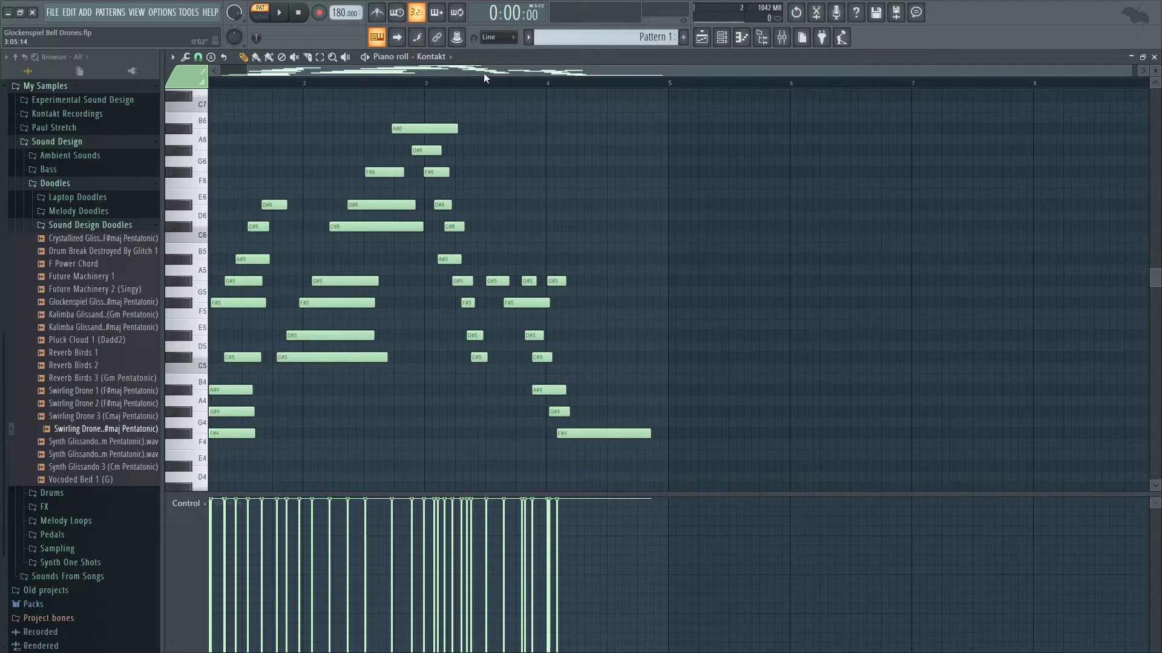
pyautogui.moveTo(246, 72); pyautogui.dragTo(574, 72)
pyautogui.scroll(-3, 518, 225)
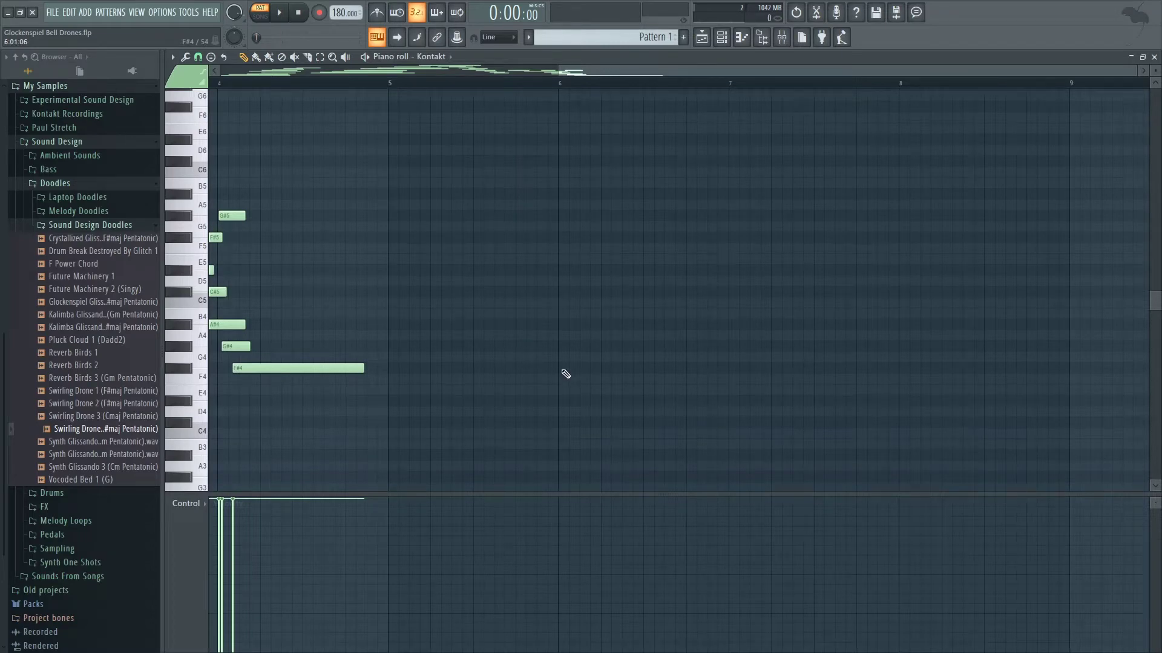
pyautogui.click(559, 369)
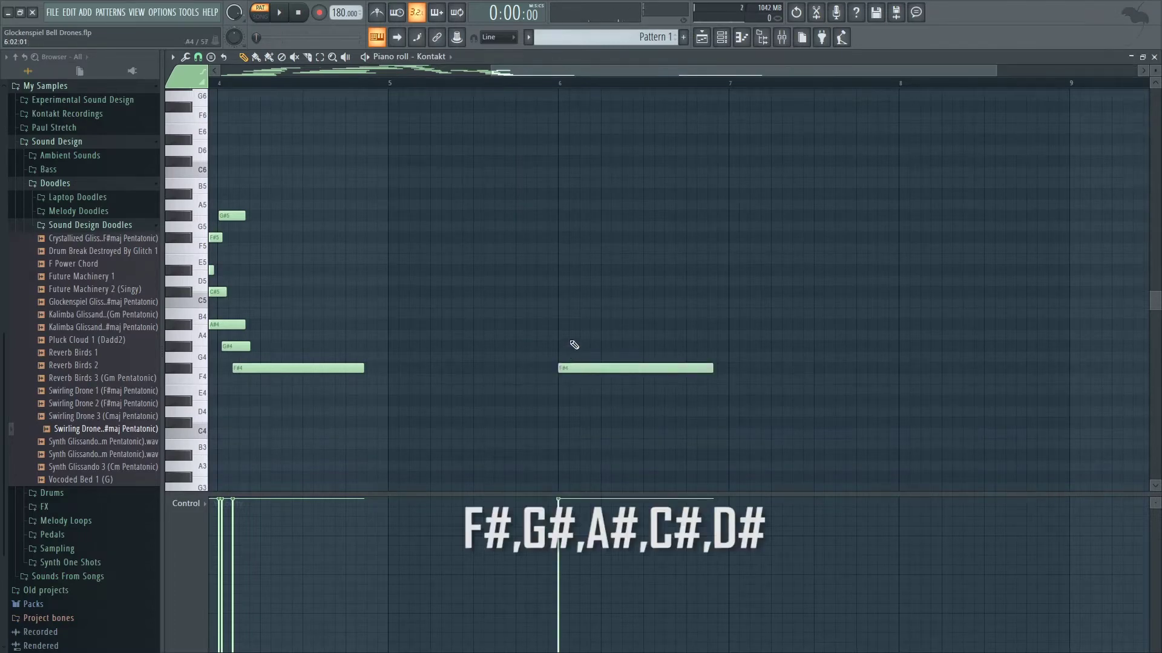
pyautogui.click(566, 346)
pyautogui.click(569, 324)
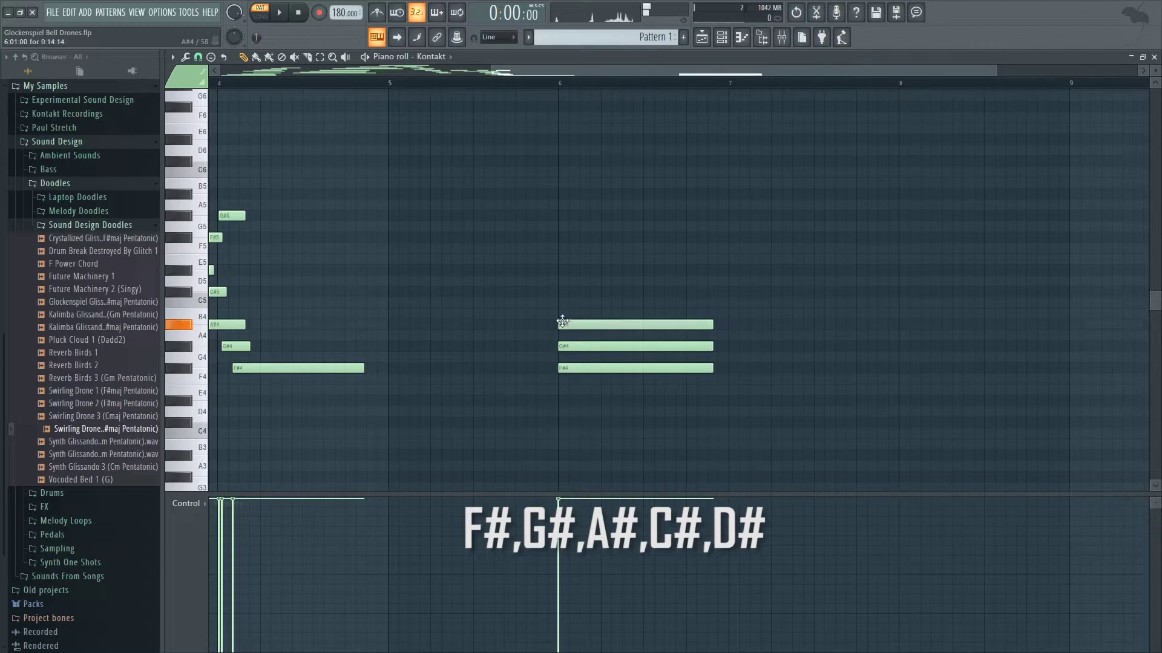
pyautogui.click(572, 293)
pyautogui.click(577, 269)
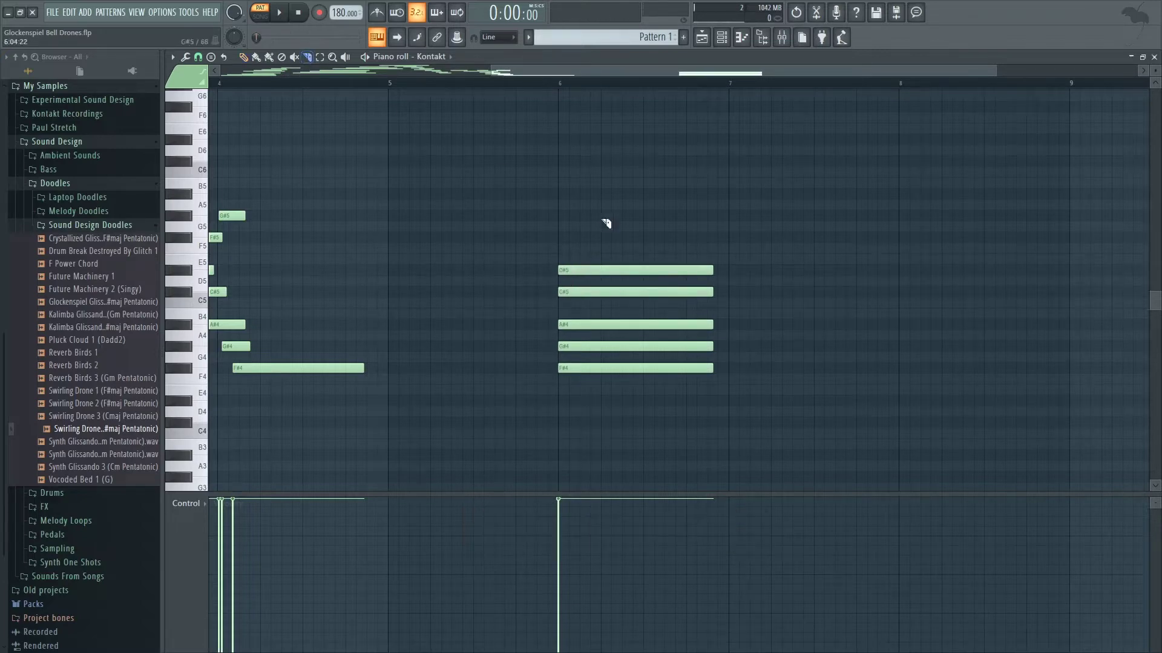
# Slice the five stacked notes shortly after the start of bar 6 and delete their long remainders
pyautogui.moveTo(598, 363); pyautogui.dragTo(602, 247)
pyautogui.moveTo(602, 314); pyautogui.dragTo(603, 375)
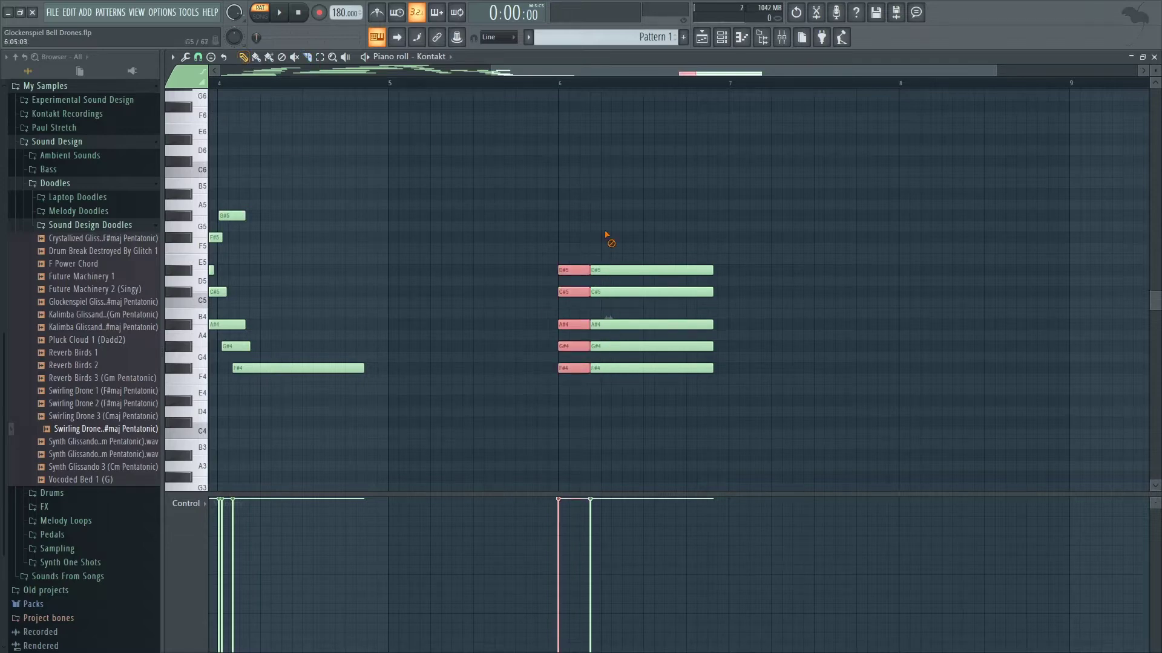
pyautogui.rightClick(604, 270)
pyautogui.rightClick(602, 291)
pyautogui.rightClick(598, 325)
pyautogui.rightClick(595, 346)
pyautogui.rightClick(592, 368)
# Shorten F#4 and place short G#4, A#4, C#5, D#5 and F#5 notes end to end as an ascending run, replacing the stacked G#4 and A#4
pyautogui.moveTo(577, 348); pyautogui.dragTo(602, 349)
pyautogui.rightClick(593, 347)
pyautogui.click(584, 347)
pyautogui.rightClick(585, 325)
pyautogui.click(607, 325)
pyautogui.click(627, 291)
pyautogui.click(649, 270)
pyautogui.click(671, 238)
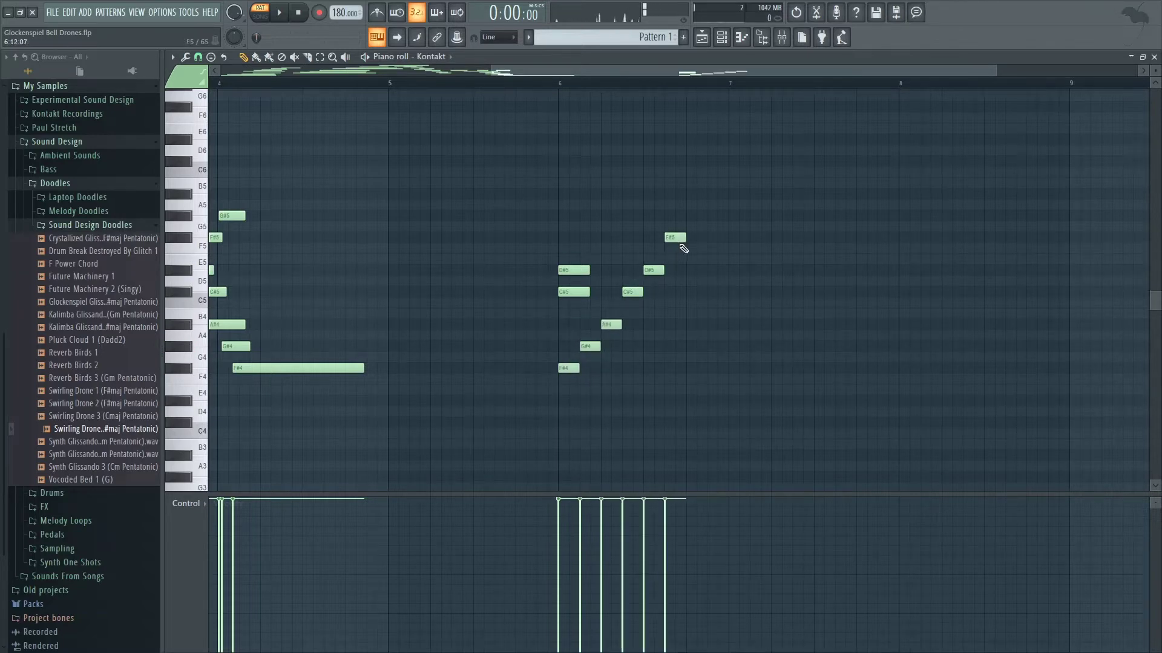
# Extend the ascending run with G#5, A#5, C#6, D#6 and F#6, and delete the leftover C#5 and D#5 at the start of bar 6
pyautogui.click(699, 216)
pyautogui.click(718, 193)
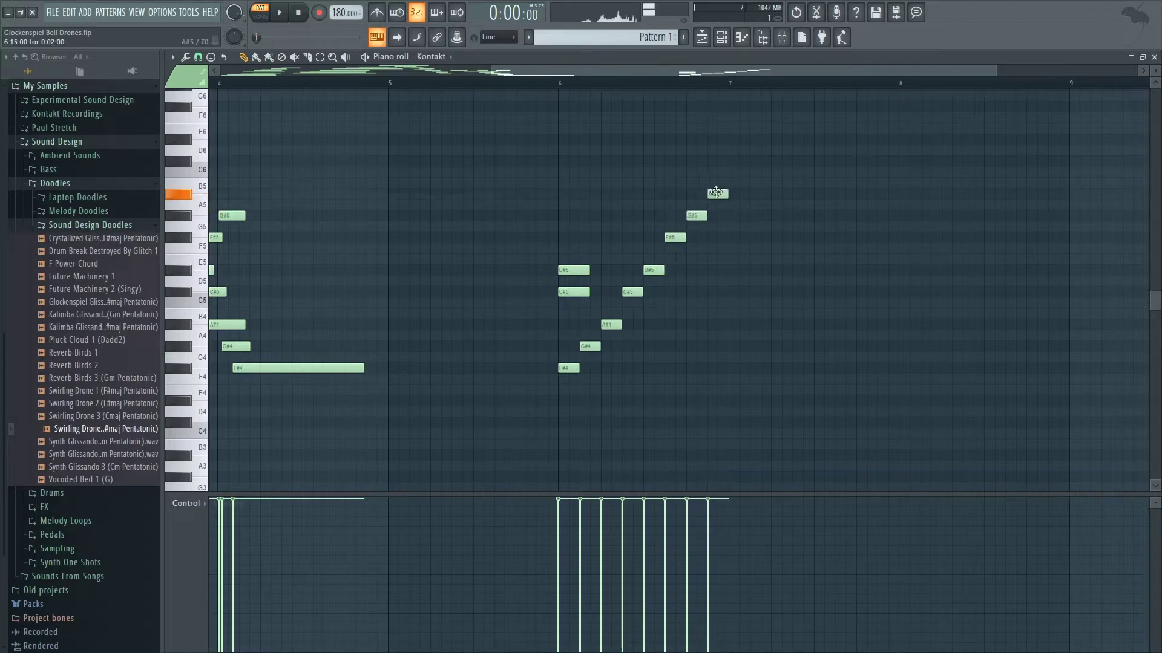
pyautogui.click(735, 162)
pyautogui.click(759, 140)
pyautogui.click(778, 119)
pyautogui.moveTo(777, 119); pyautogui.dragTo(779, 108)
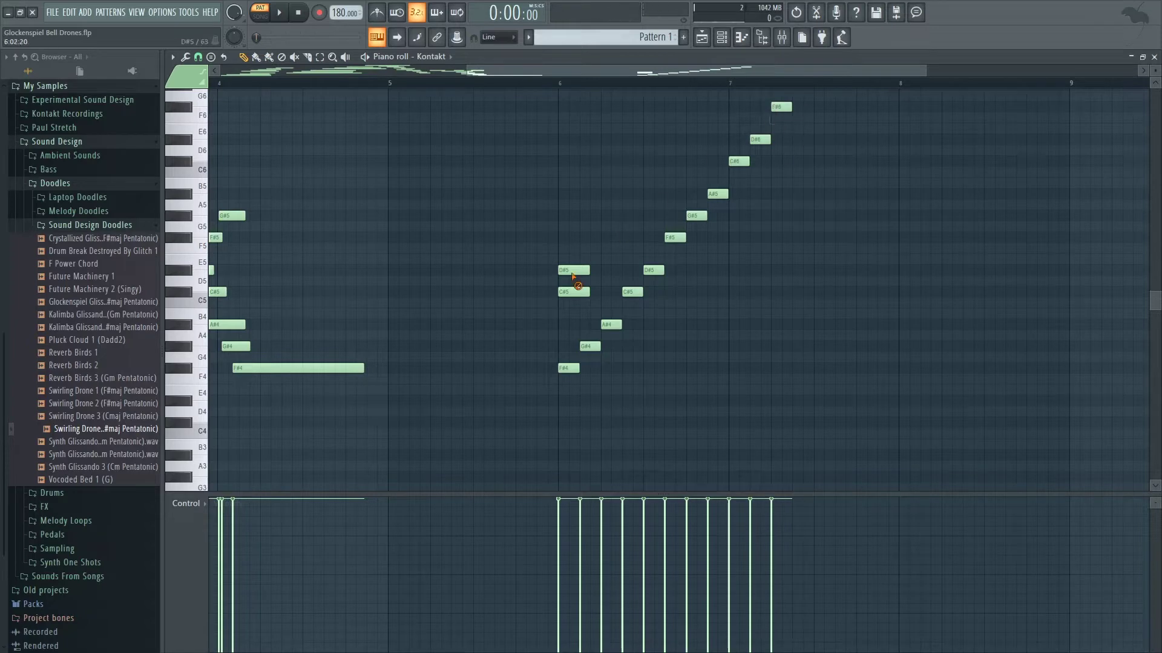
pyautogui.rightClick(573, 270)
pyautogui.rightClick(574, 291)
# Duplicate the ascending run directly after itself and flip the copy horizontally into a descending run
pyautogui.moveTo(557, 406); pyautogui.dragTo(795, 124)
pyautogui.keyDown('ctrl'); pyautogui.keyDown('shift'); pyautogui.click(781, 108); pyautogui.keyUp('shift'); pyautogui.keyUp('ctrl')
pyautogui.moveTo(572, 367); pyautogui.dragTo(807, 363)
pyautogui.click(185, 56)
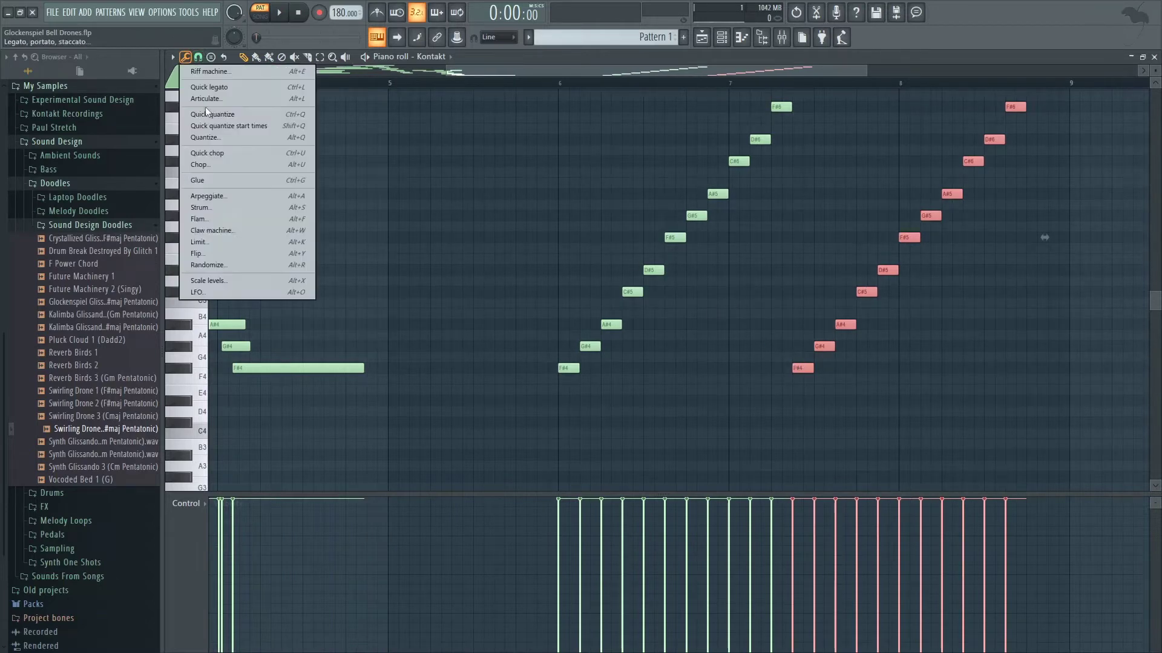
pyautogui.click(225, 249)
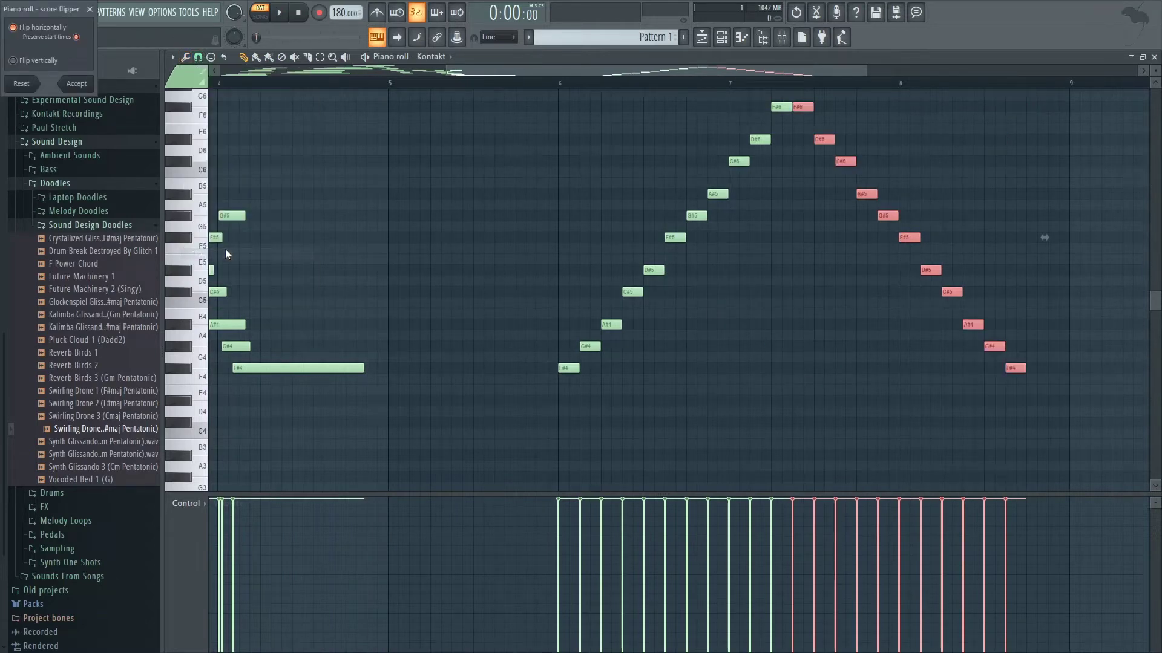
pyautogui.click(77, 83)
# Deselect the notes and shift the ascending notes from G#4 to G#5 slightly off the grid for looser timing
pyautogui.hscroll(3, 754, 67)
pyautogui.scroll(2, 608, 337)
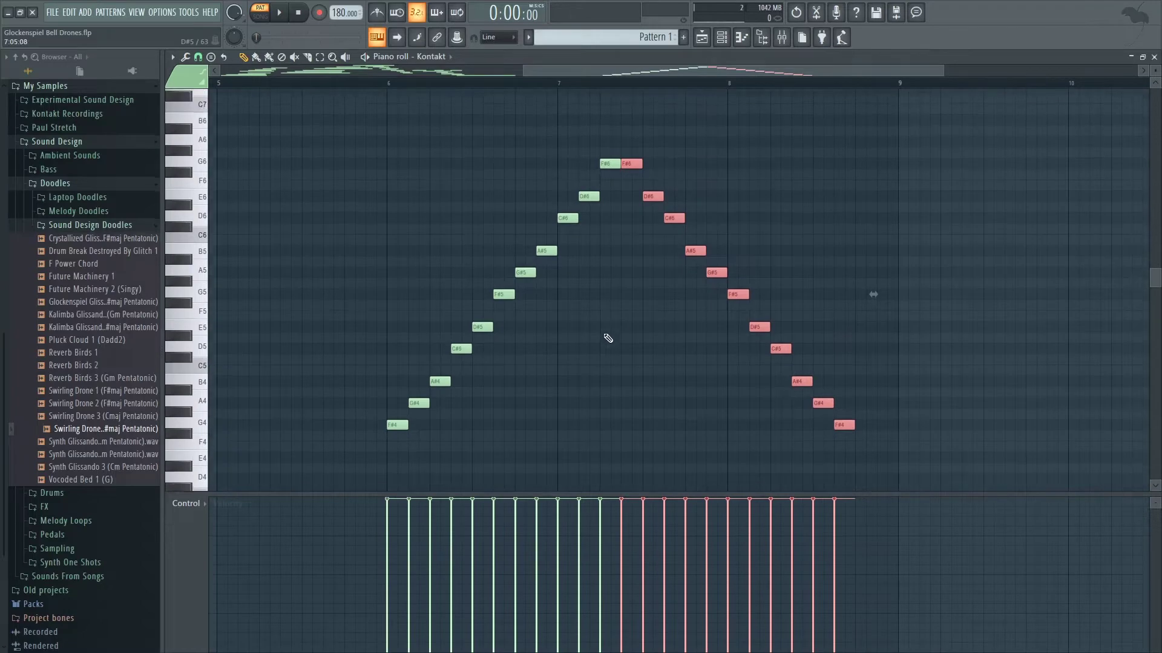
pyautogui.hotkey('ctrl', 'd')
pyautogui.moveTo(418, 413); pyautogui.dragTo(529, 282)
pyautogui.click(460, 357)
pyautogui.click(529, 284)
pyautogui.rightClick(538, 292)
# Duplicate the C#5, D#5, F#5 and G#5 notes around bar 7 and offset the copies to uneven positions
pyautogui.moveTo(467, 385); pyautogui.dragTo(543, 276)
pyautogui.hotkey('ctrl', 'b')
pyautogui.moveTo(291, 359); pyautogui.dragTo(602, 280)
pyautogui.click(559, 336)
pyautogui.click(586, 305)
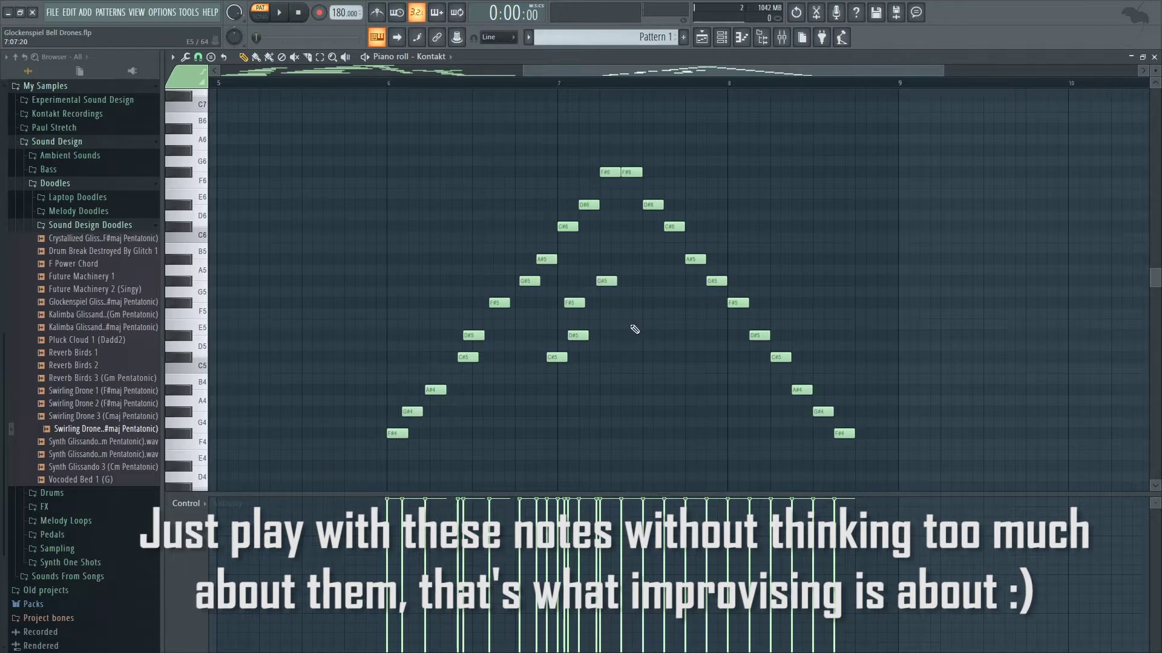
# Copy the descending notes from F#6 to F#5 to the end of bar 7 and lower the copied F#6 by one octave
pyautogui.moveTo(727, 305); pyautogui.dragTo(629, 176)
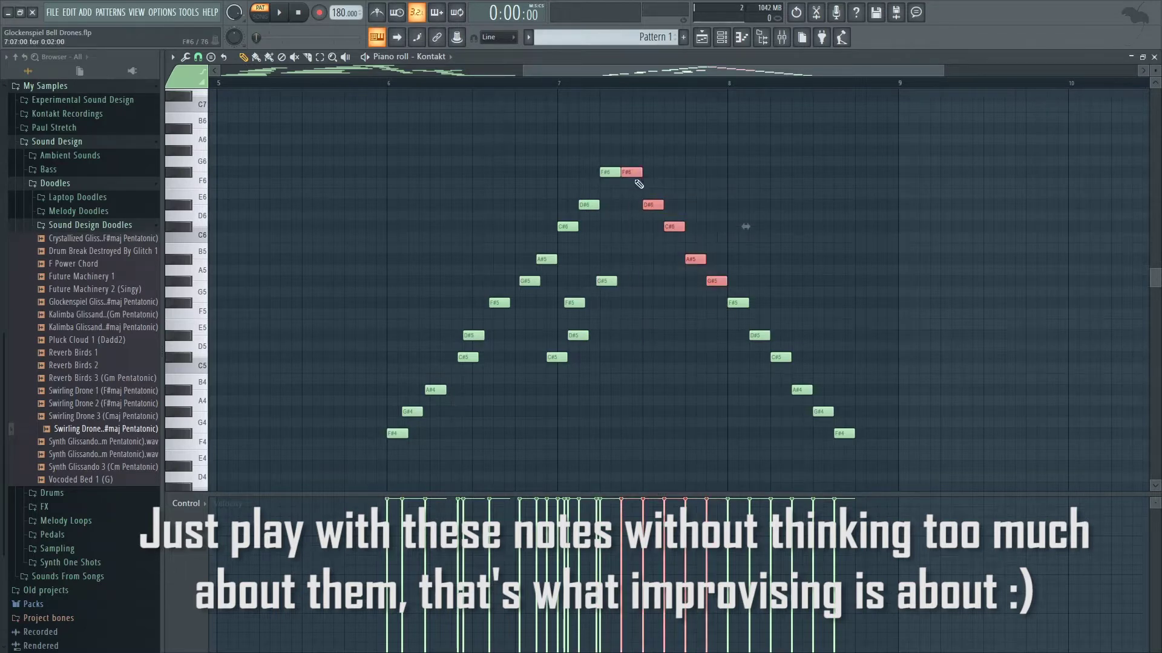
pyautogui.moveTo(669, 227)
pyautogui.mouseDown()
pyautogui.moveTo(331, 228)
pyautogui.moveTo(670, 227)
pyautogui.mouseUp()
pyautogui.moveTo(629, 174); pyautogui.dragTo(704, 180)
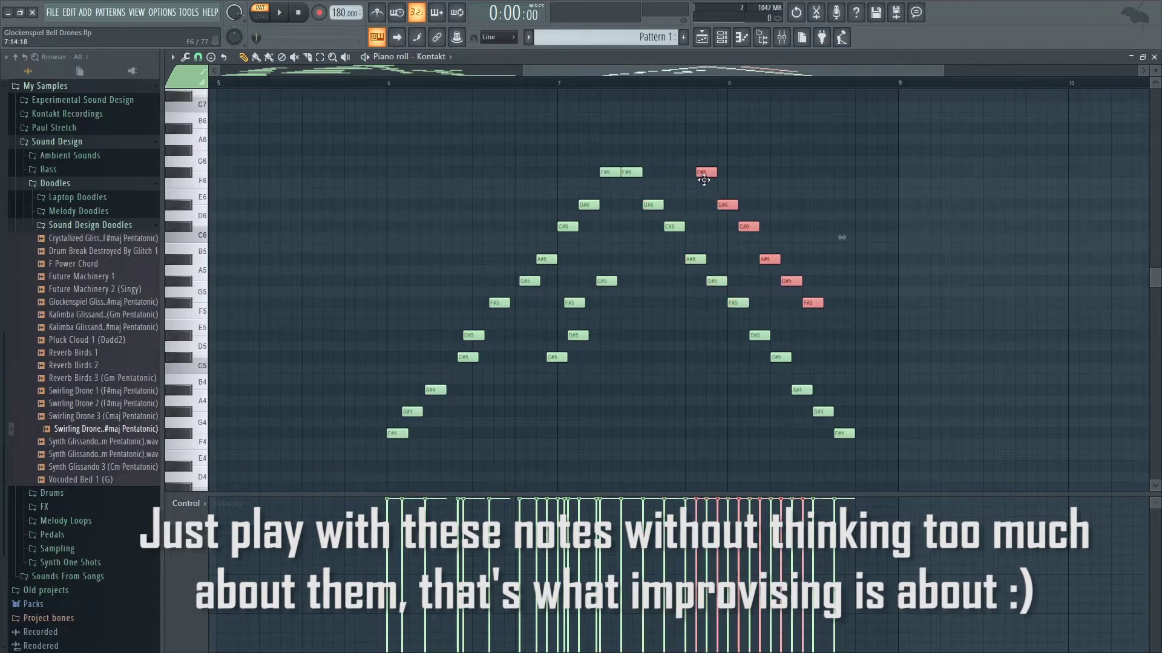
pyautogui.click(705, 176)
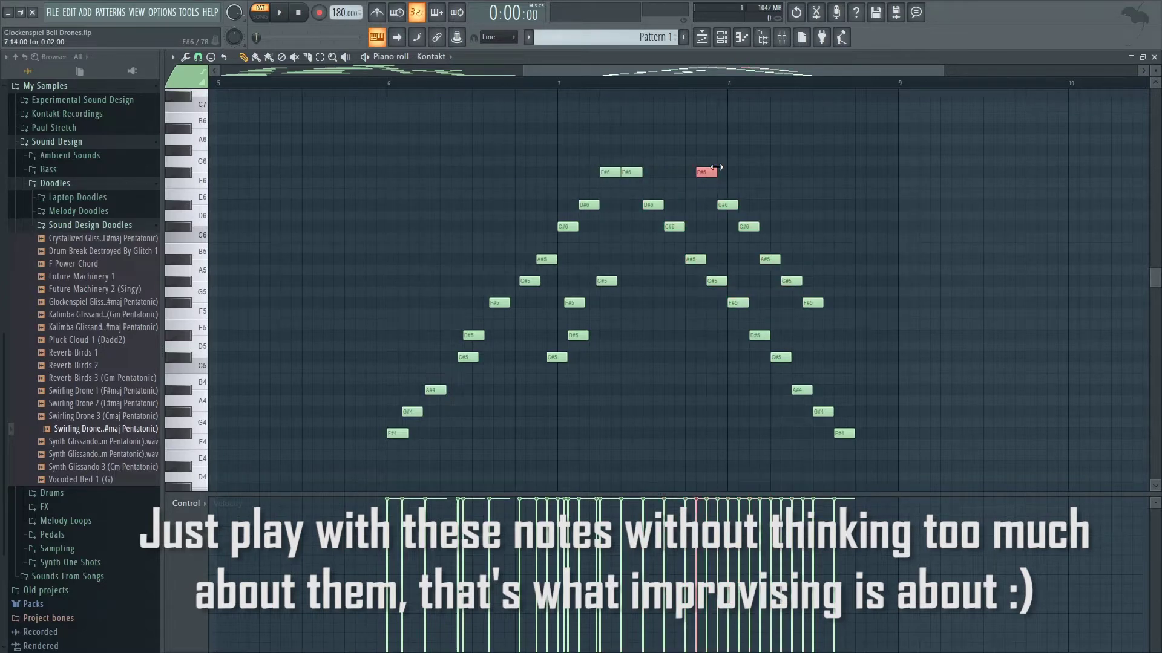
pyautogui.hotkey('ctrl', 'Down')
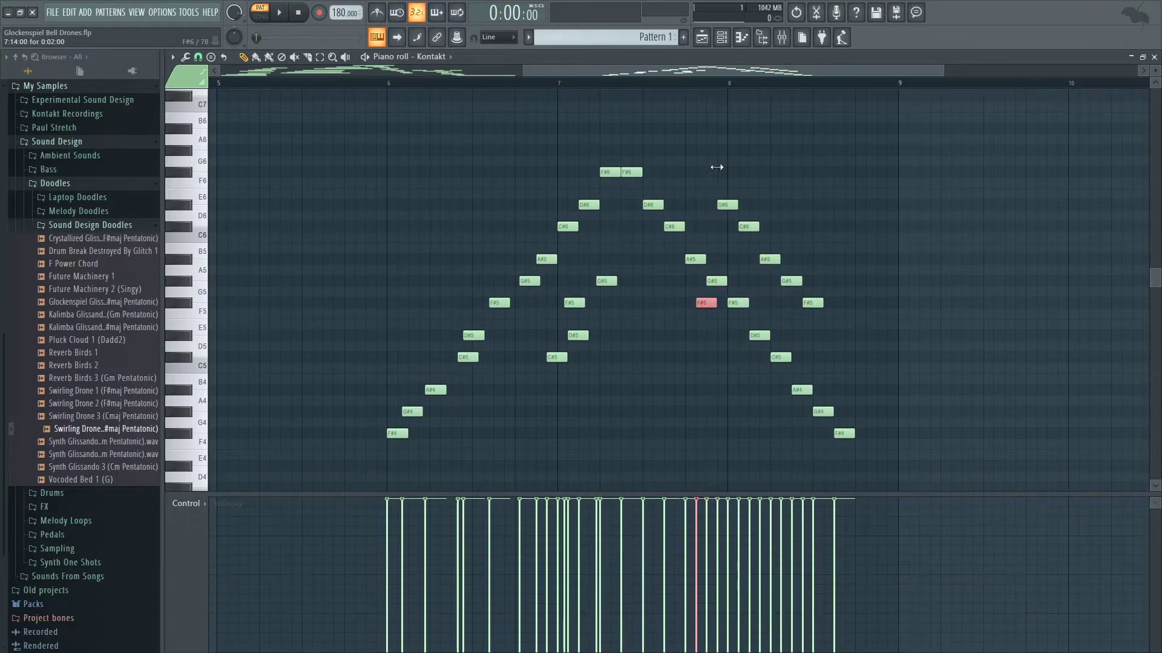
# Shift the later descending notes to irregular timings and lengthen the final F#4 to about the end of bar 8
pyautogui.moveTo(726, 205); pyautogui.dragTo(822, 306)
pyautogui.moveTo(801, 389); pyautogui.dragTo(788, 357)
pyautogui.moveTo(823, 412); pyautogui.dragTo(893, 433)
# Move G#4 and A#4 slightly later and add short C#5 and F#5 notes among them near the start of bar 6
pyautogui.moveTo(413, 411)
pyautogui.mouseDown()
pyautogui.moveTo(445, 390)
pyautogui.moveTo(411, 357)
pyautogui.moveTo(436, 334)
pyautogui.moveTo(437, 304)
pyautogui.mouseUp()
pyautogui.click(403, 378)
pyautogui.rightClick(406, 378)
pyautogui.click(408, 357)
pyautogui.click(429, 335)
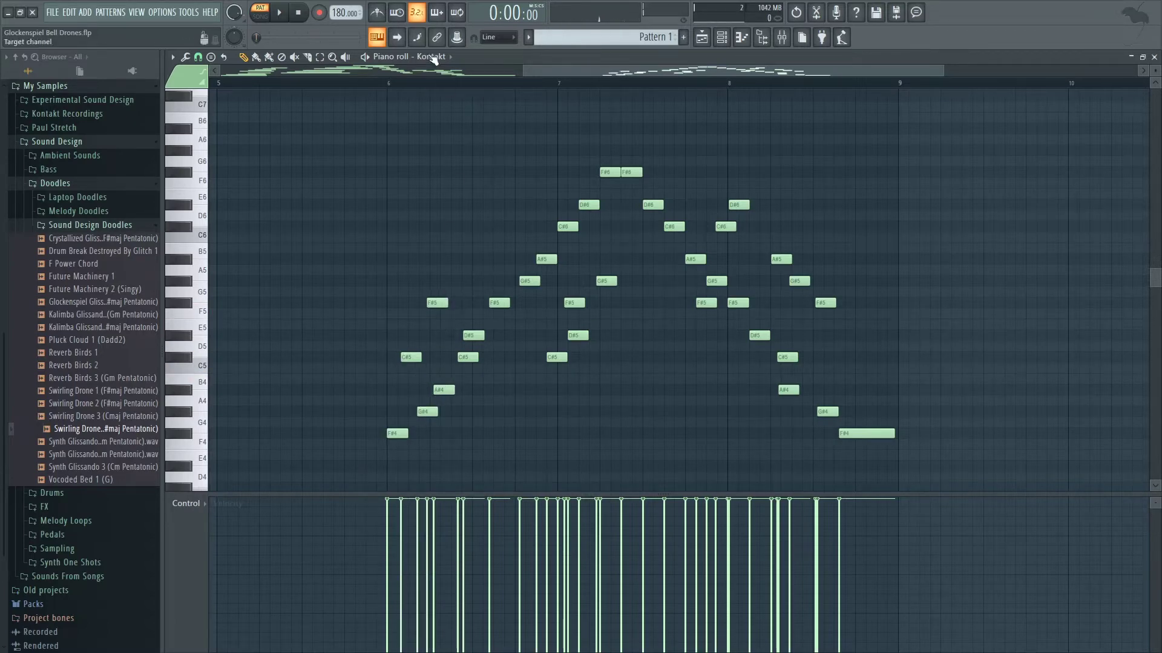
# Play the new phrase from the start of bar 6 and stop playback
pyautogui.click(392, 85)
pyautogui.press('space')
pyautogui.scroll(-2, 597, 228)
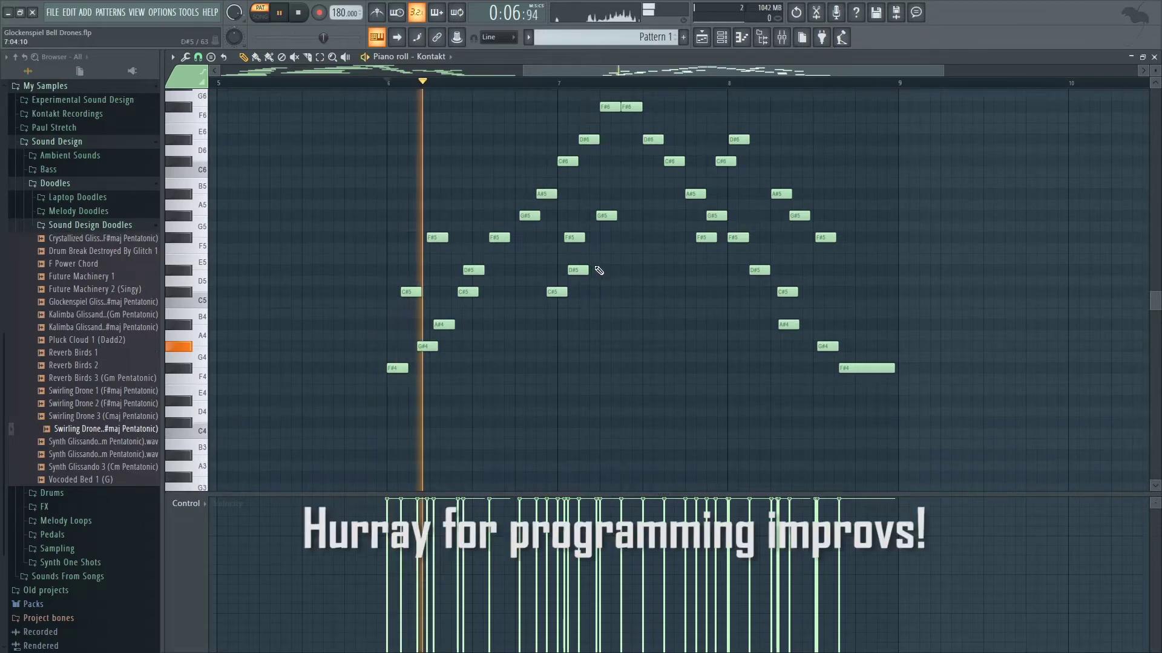
pyautogui.scroll(-1, 657, 381)
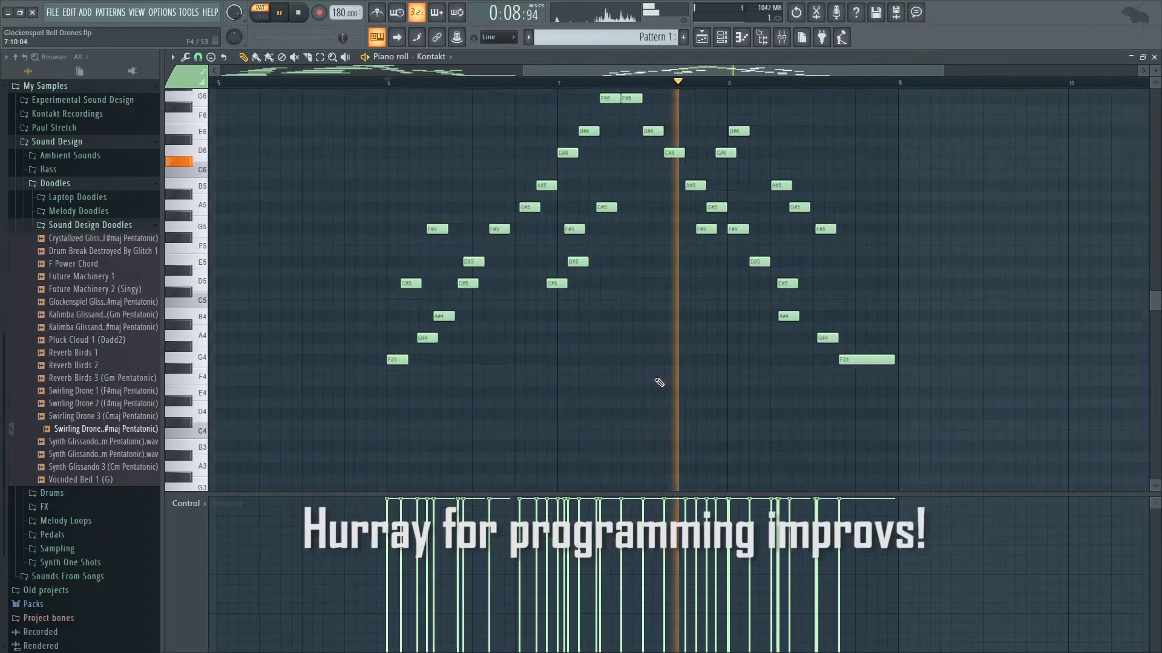
pyautogui.scroll(2, 665, 381)
pyautogui.press('space')
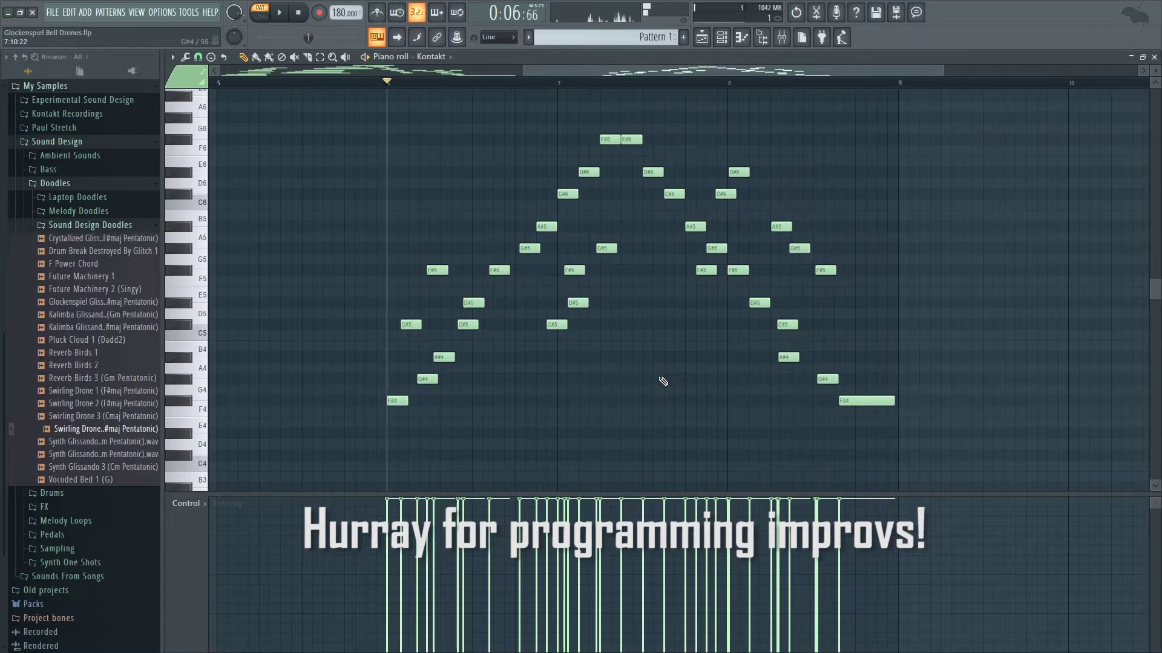
# Compress all notes of the new phrase proportionally to about two bars from bar 6 and play back the result
pyautogui.scroll(3, 570, 396)
pyautogui.moveTo(401, 472); pyautogui.dragTo(976, 124)
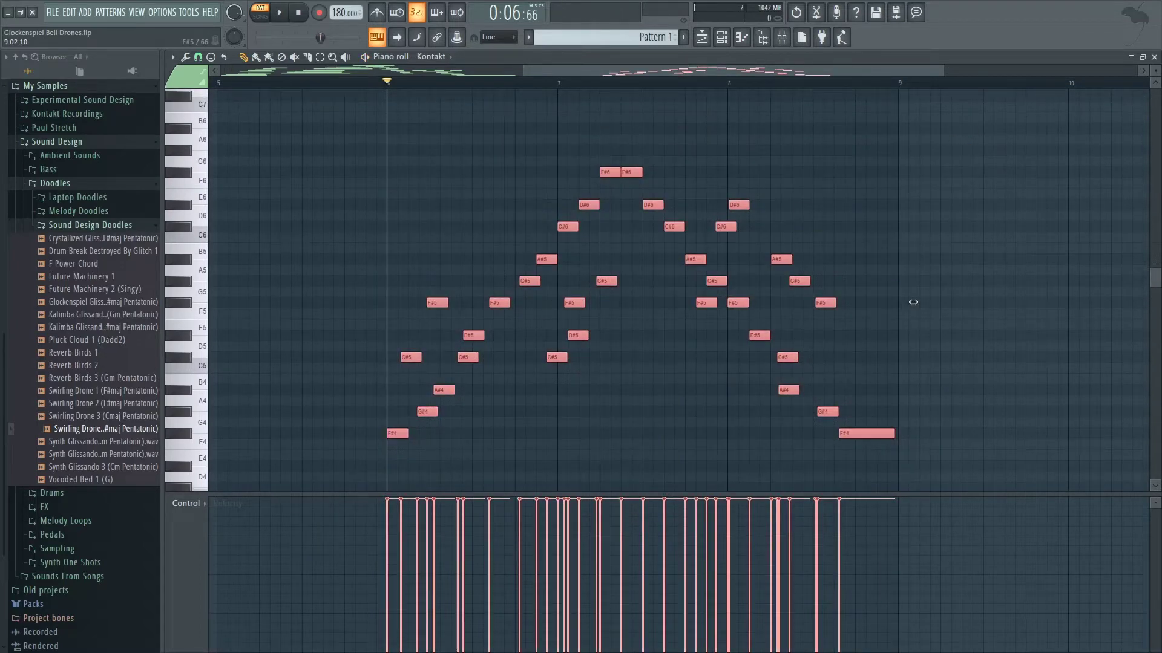
pyautogui.moveTo(911, 303); pyautogui.dragTo(757, 308)
pyautogui.press('space')
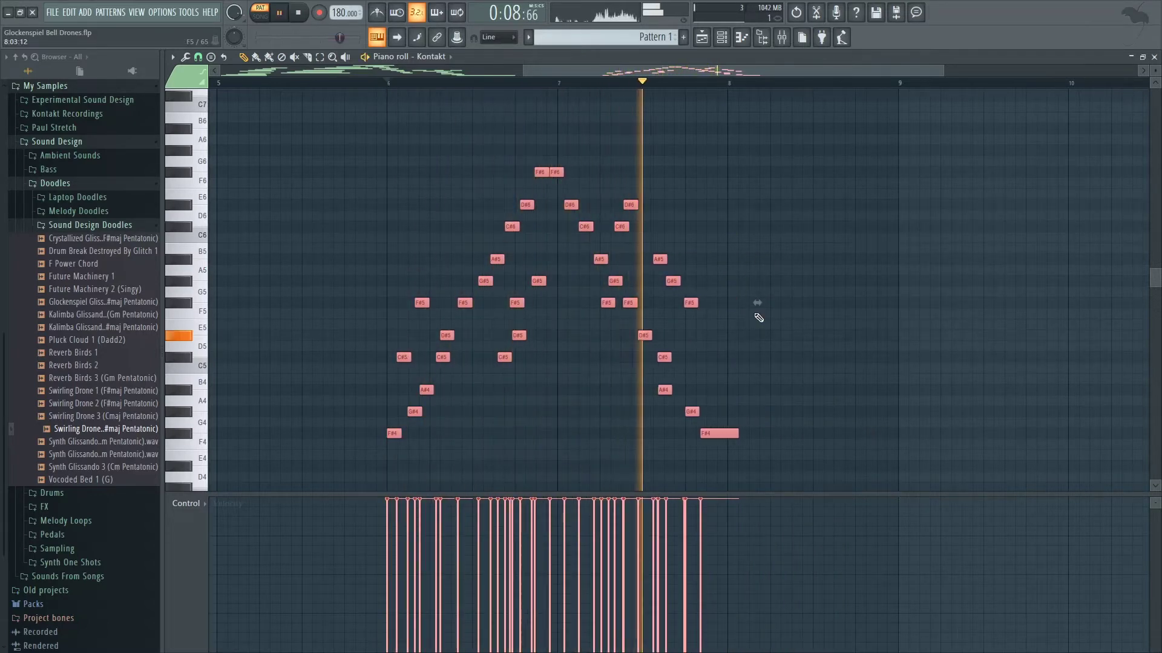
pyautogui.press('space')
pyautogui.moveTo(522, 71); pyautogui.dragTo(2, 86)
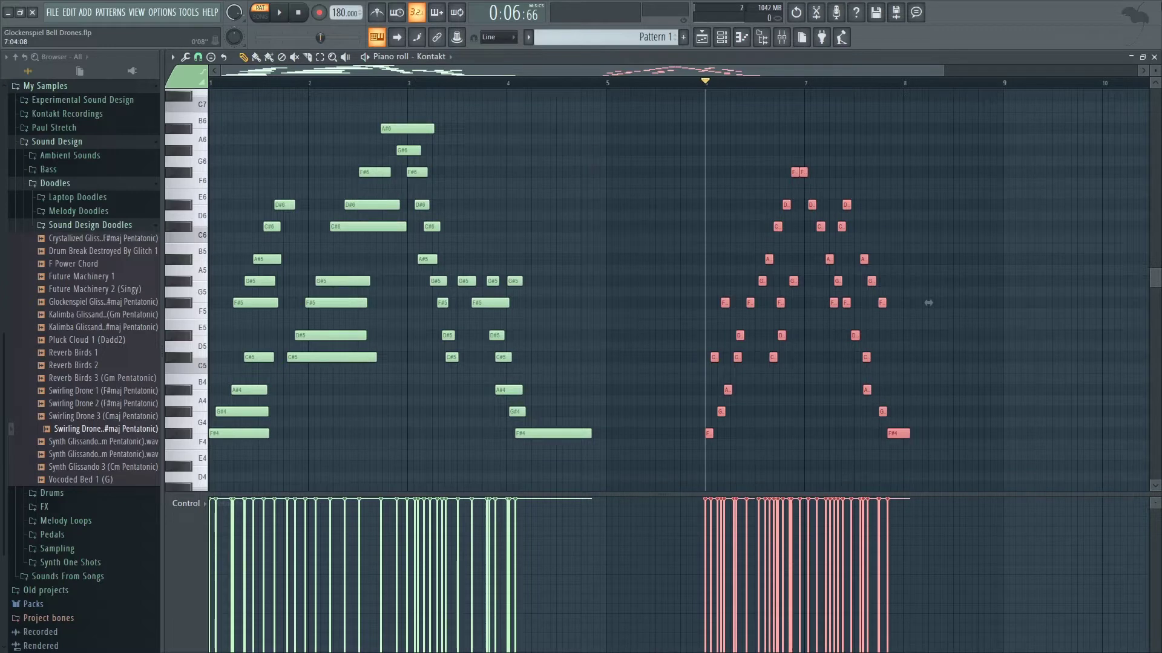
# Close the piano roll, stop playback and load ValhallaSupermassive into the first effect slot of the Kontakt mixer track
pyautogui.click(1155, 55)
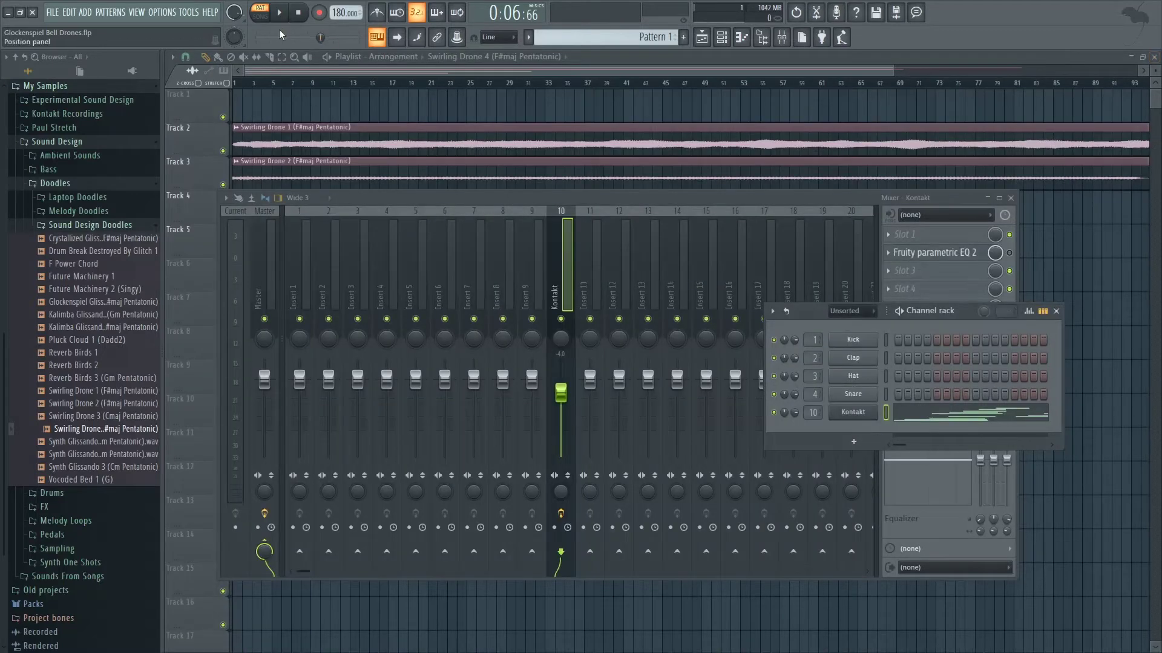
pyautogui.click(298, 14)
pyautogui.click(924, 240)
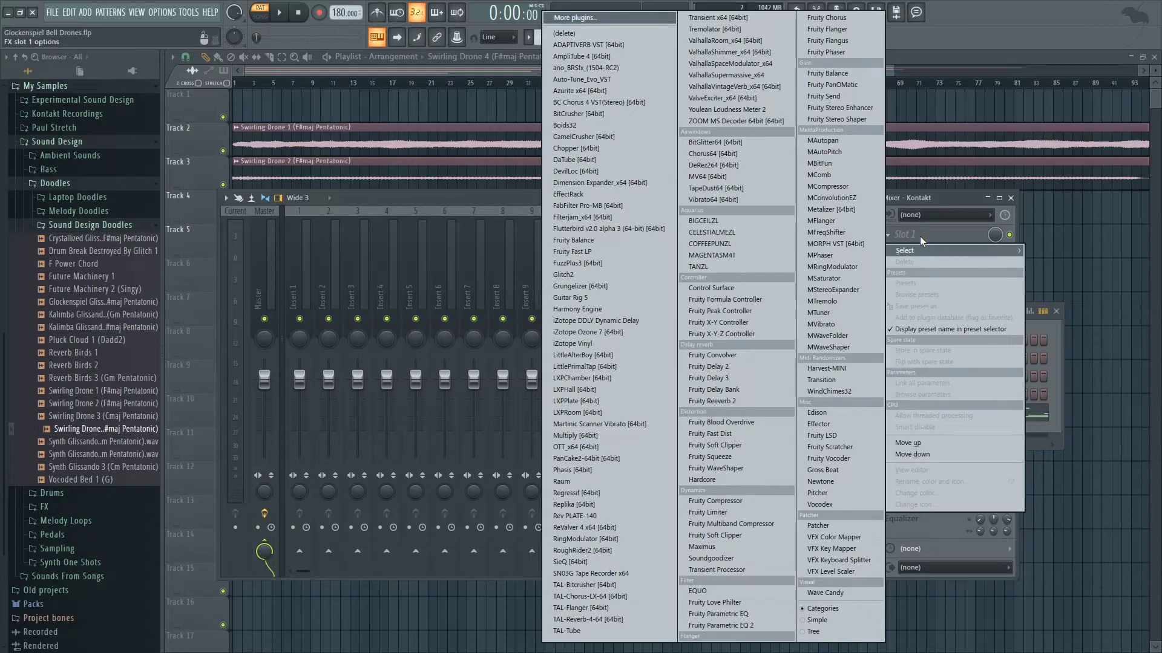
pyautogui.click(764, 75)
pyautogui.moveTo(543, 202); pyautogui.dragTo(564, 196)
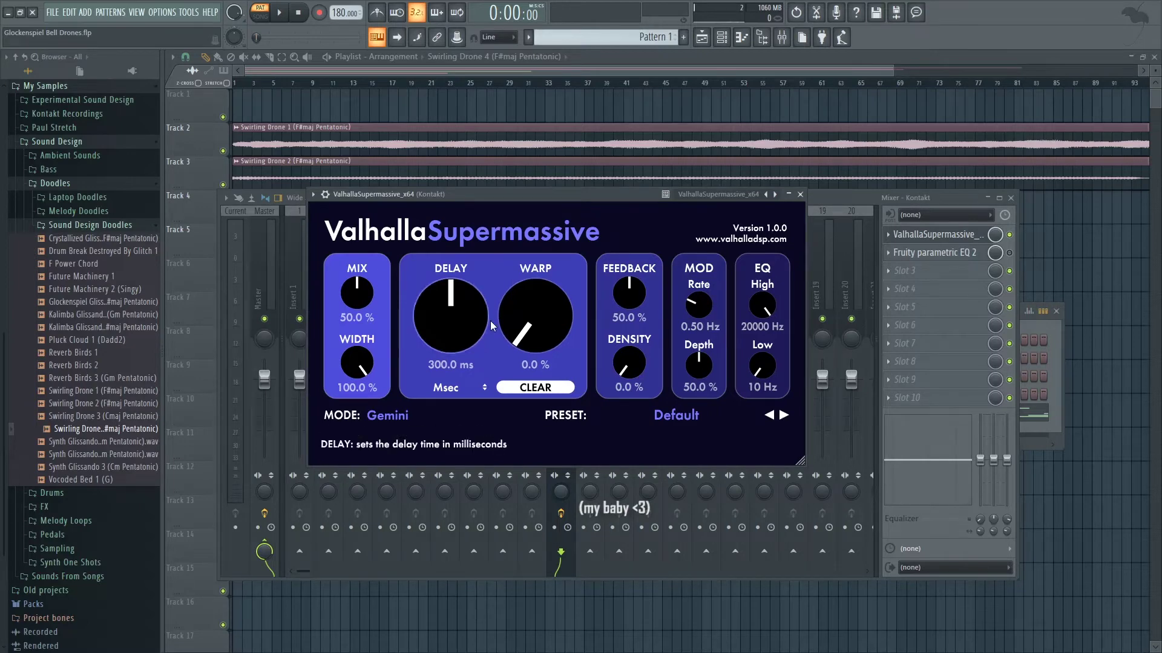
# Set the ValhallaSupermassive mode to Great Annihilator and its delay time to 540 ms
pyautogui.click(389, 418)
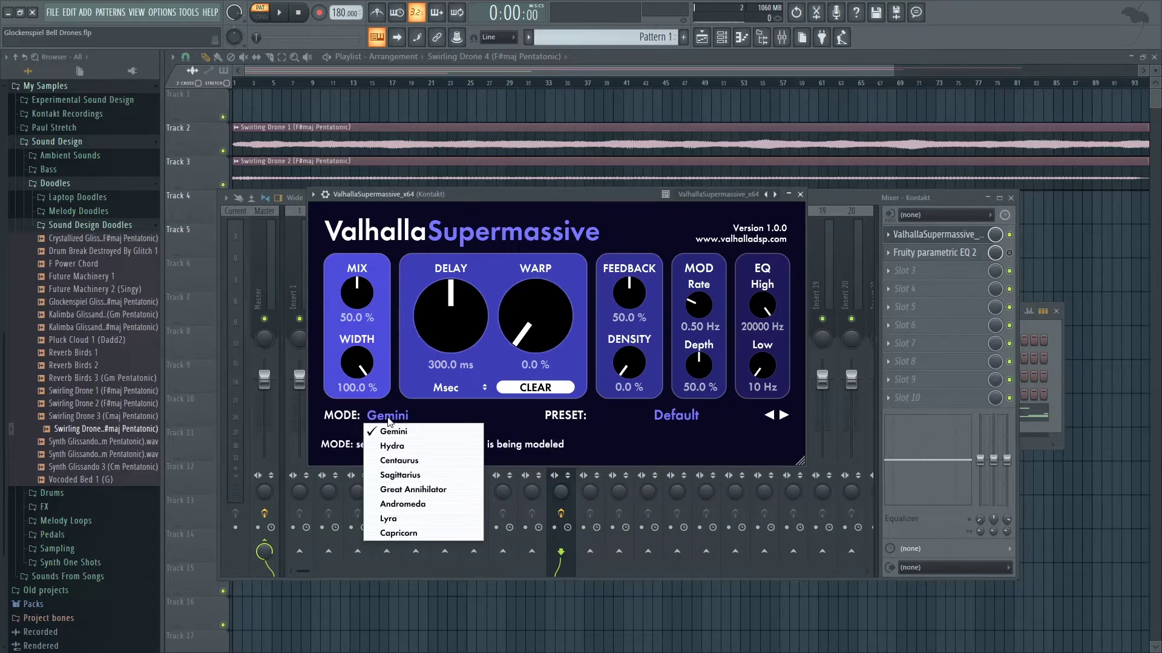
pyautogui.click(406, 491)
pyautogui.moveTo(446, 322); pyautogui.dragTo(500, 277)
pyautogui.moveTo(503, 283)
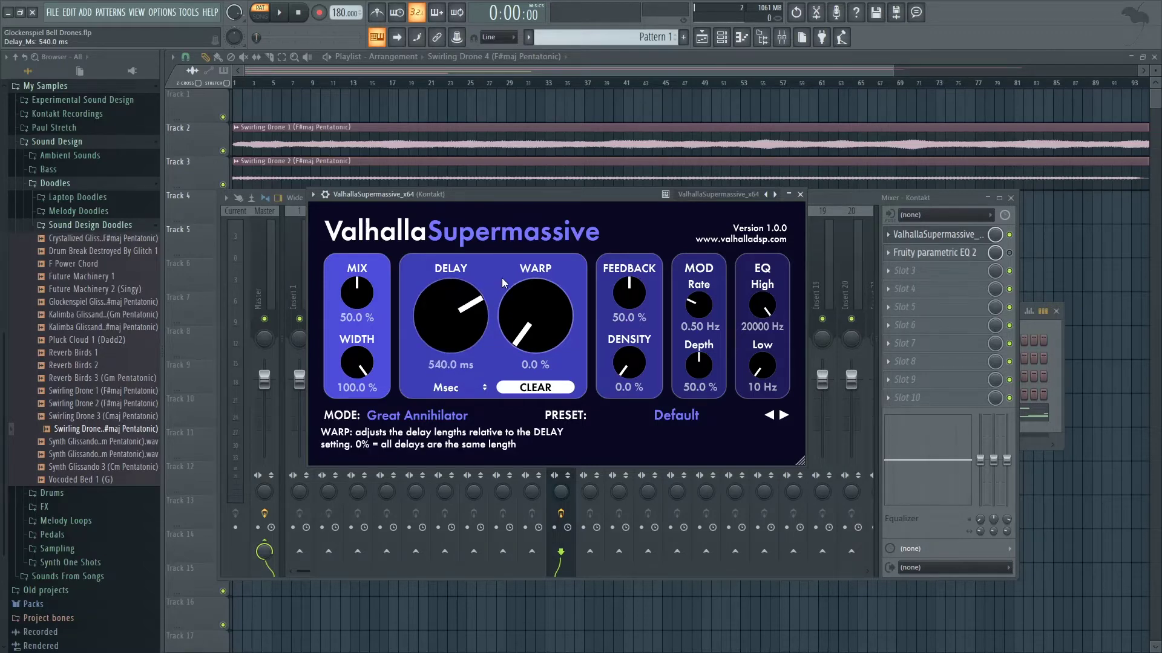
# Raise the ValhallaSupermassive feedback to 100 % and lower its modulation depth to 2 %
pyautogui.moveTo(645, 311)
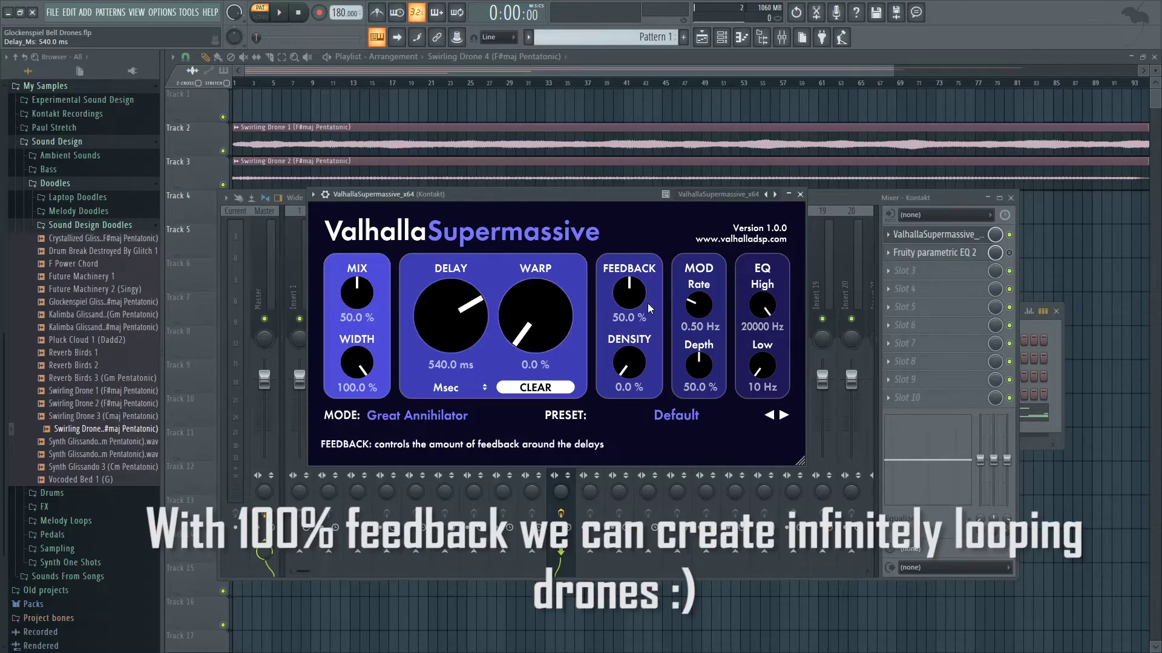
pyautogui.moveTo(643, 300); pyautogui.dragTo(682, 216)
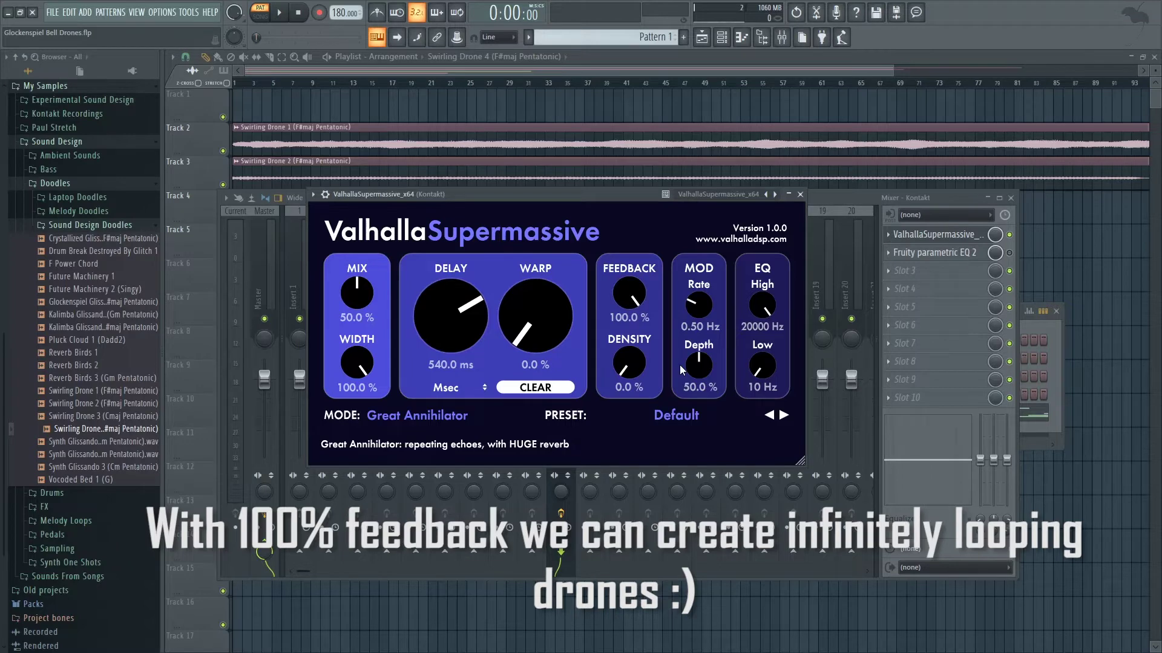
pyautogui.moveTo(698, 365); pyautogui.dragTo(696, 440)
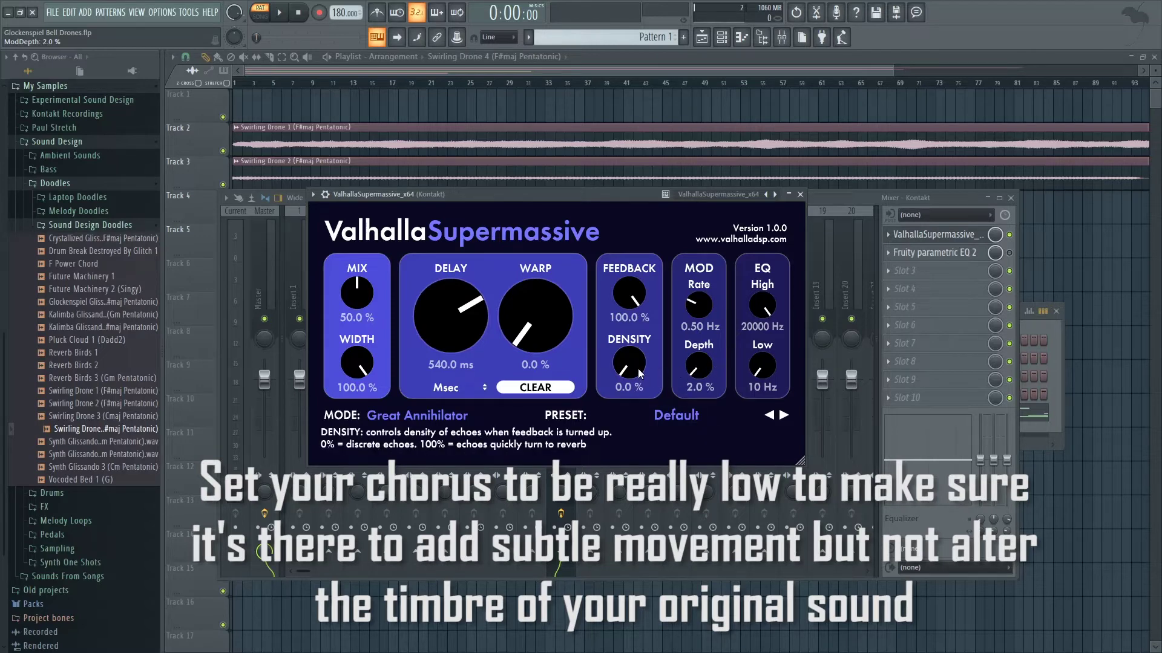
# Play the glissando through the effect, stop playback and clear the delay buffers
pyautogui.moveTo(605, 198); pyautogui.dragTo(585, 195)
pyautogui.press('space')
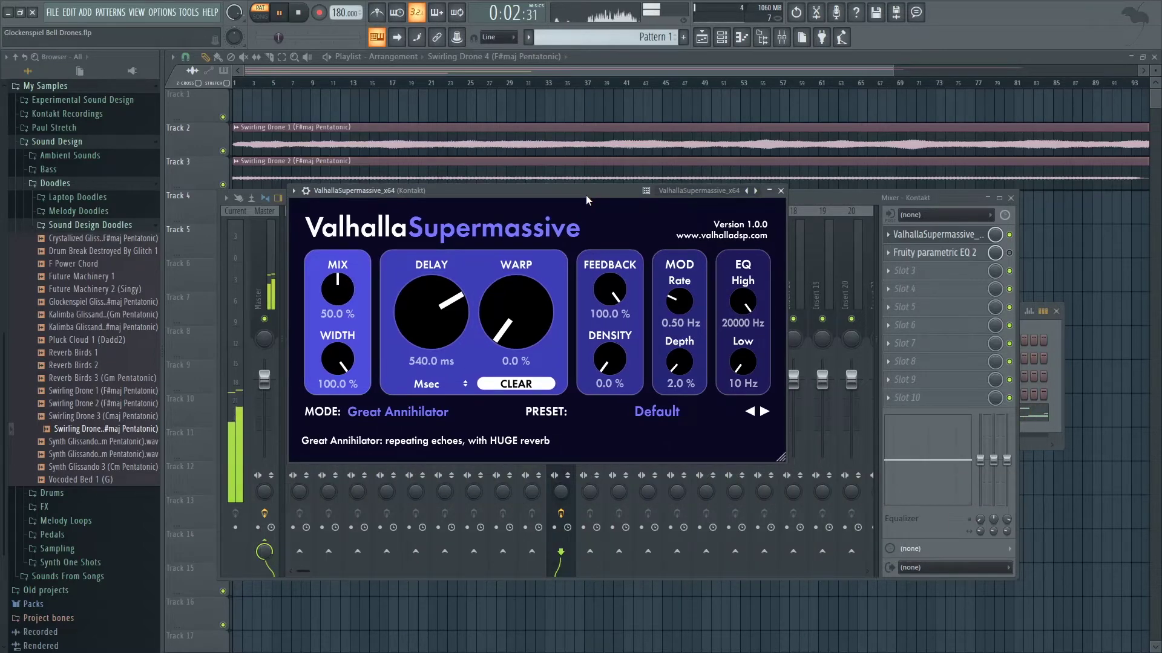
pyautogui.press('space')
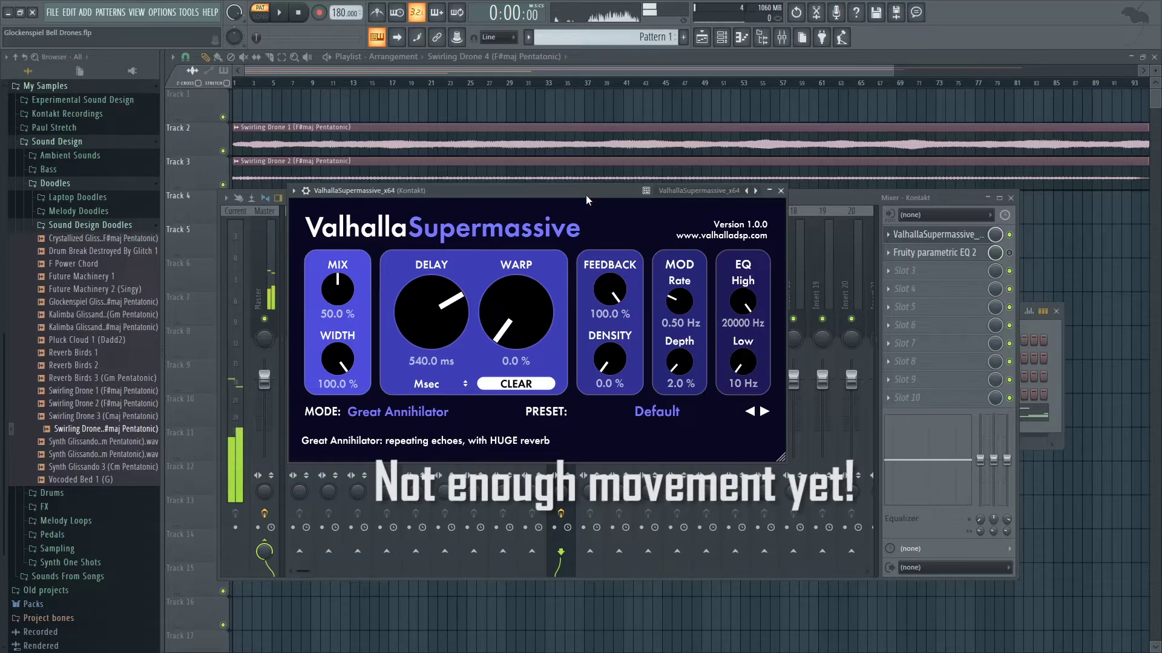
pyautogui.click(534, 384)
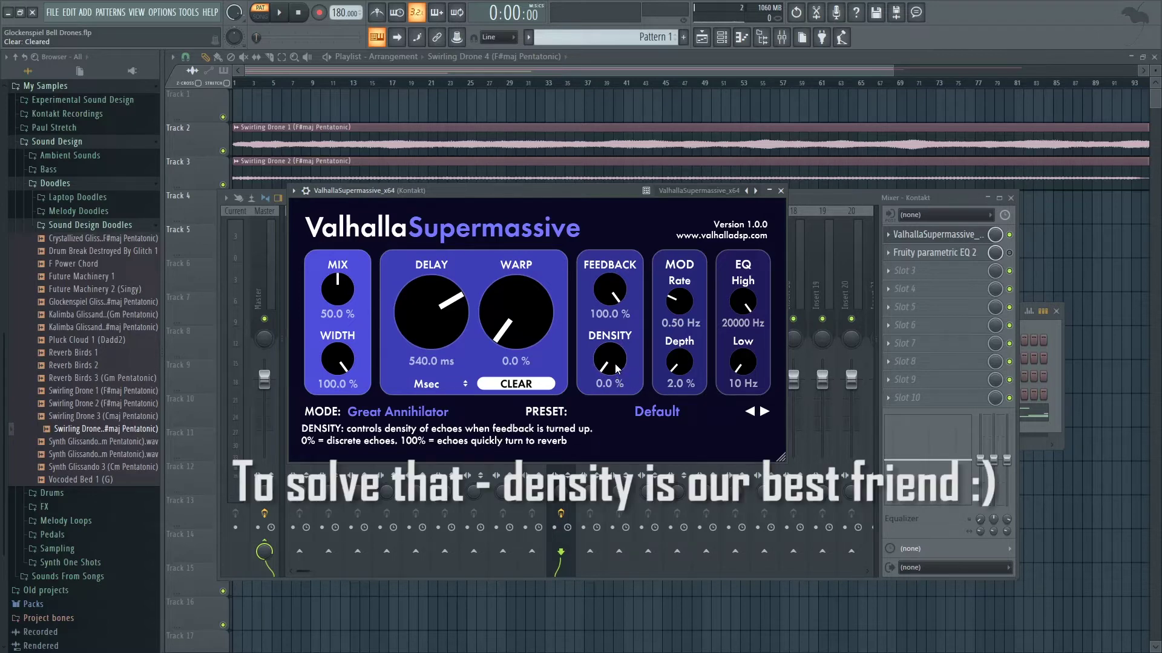
# Raise the density and the mix of ValhallaSupermassive to 100 % and play back the glissando through it
pyautogui.moveTo(616, 368); pyautogui.dragTo(630, 337)
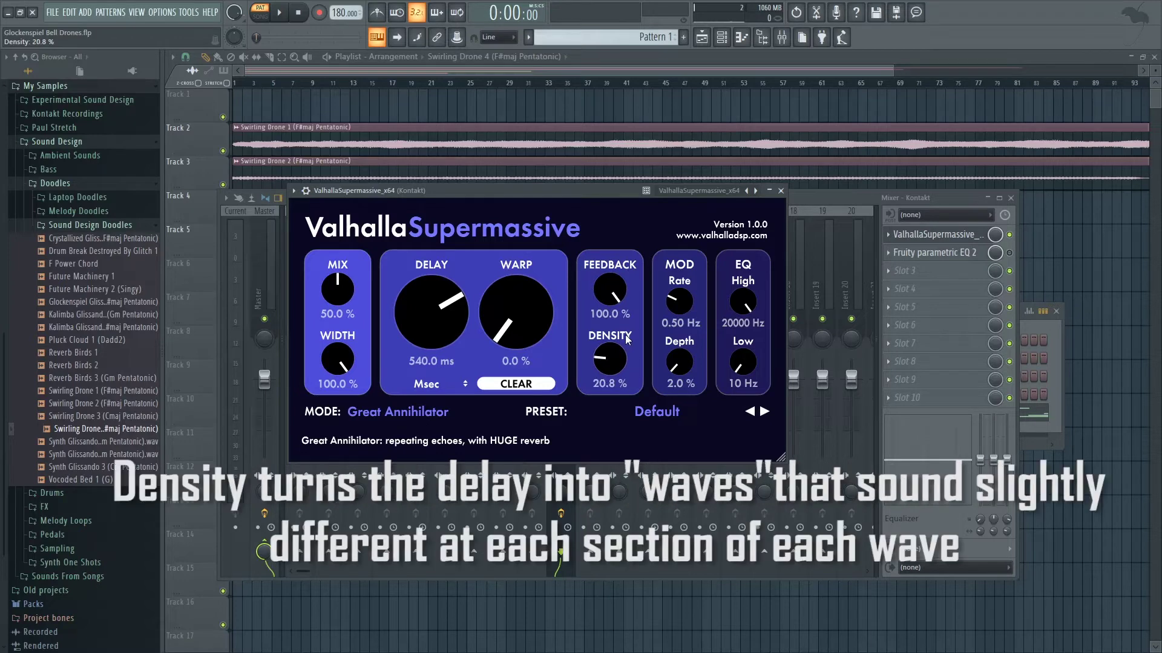
pyautogui.moveTo(619, 362); pyautogui.dragTo(699, 235)
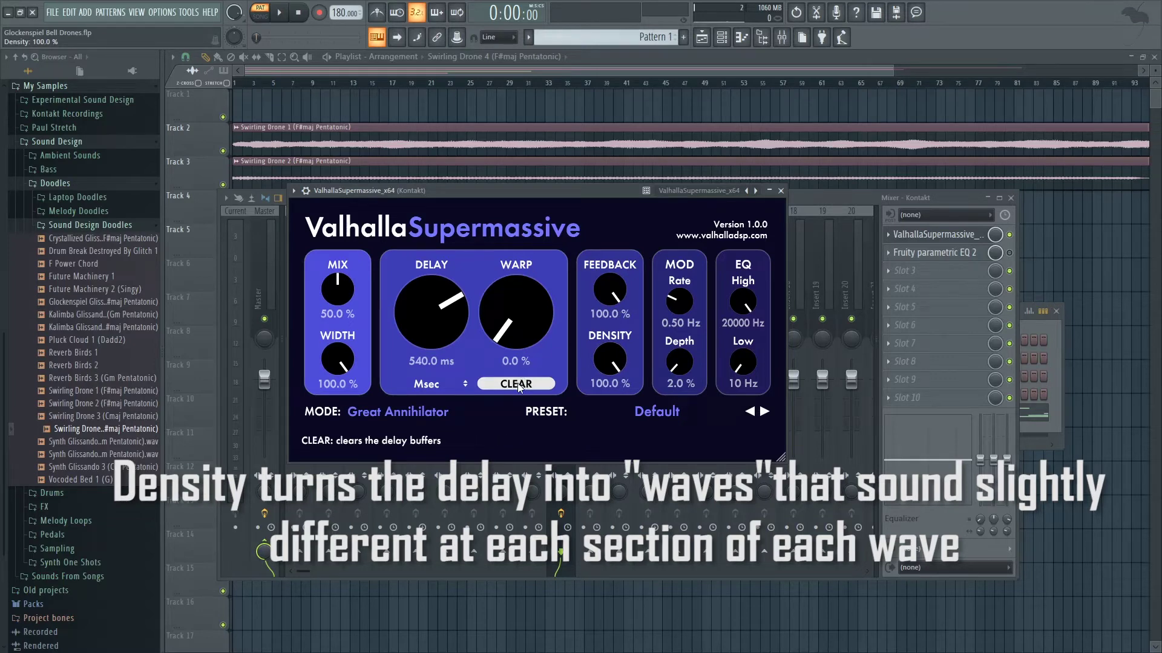
pyautogui.moveTo(347, 293); pyautogui.dragTo(339, 286)
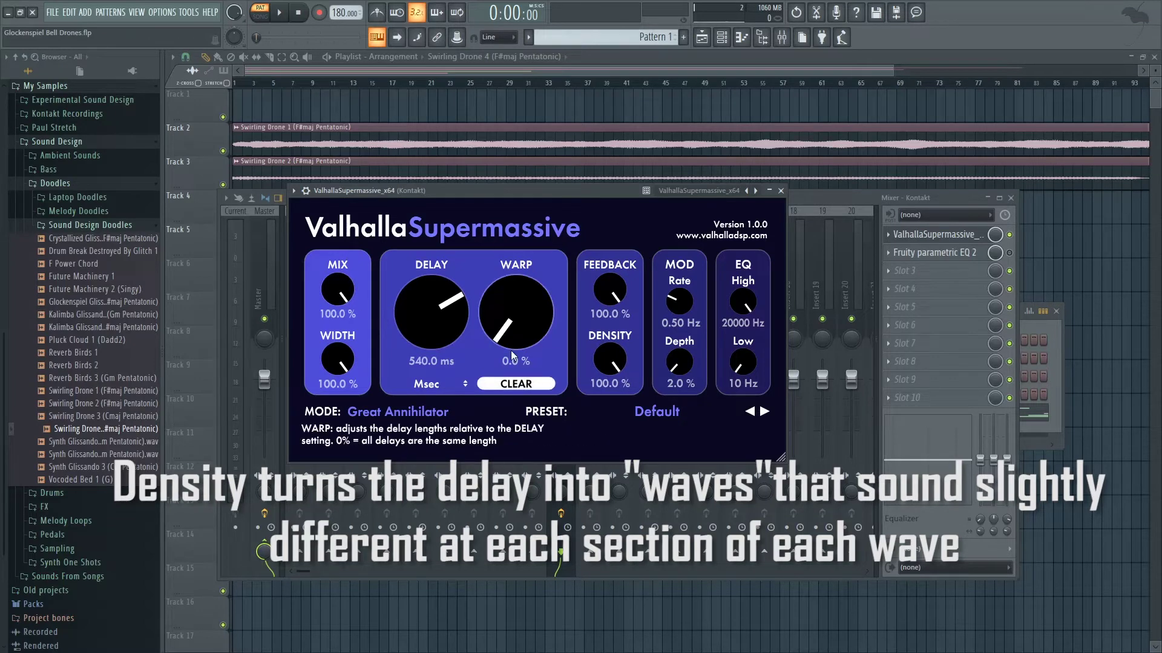
pyautogui.press('space')
pyautogui.press('space')
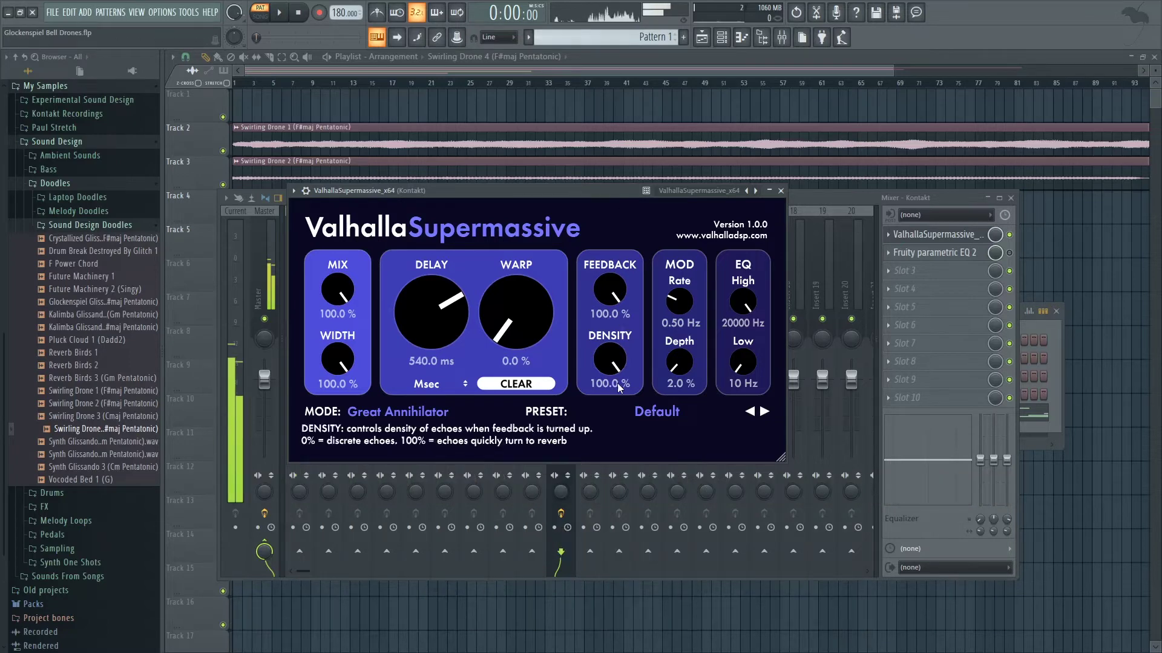
# Lower the ValhallaSupermassive density to 20.4 % and play back the glissando with the new setting
pyautogui.moveTo(610, 360); pyautogui.dragTo(602, 383)
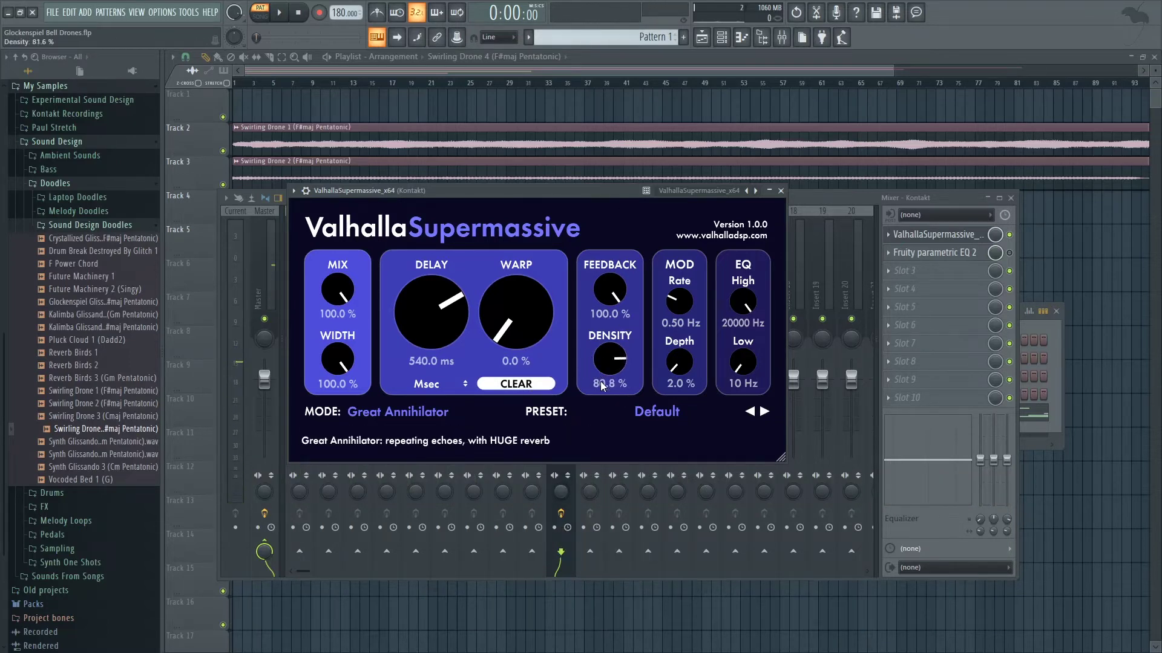
pyautogui.moveTo(597, 434); pyautogui.dragTo(597, 473)
pyautogui.moveTo(542, 197); pyautogui.dragTo(553, 194)
pyautogui.press('space')
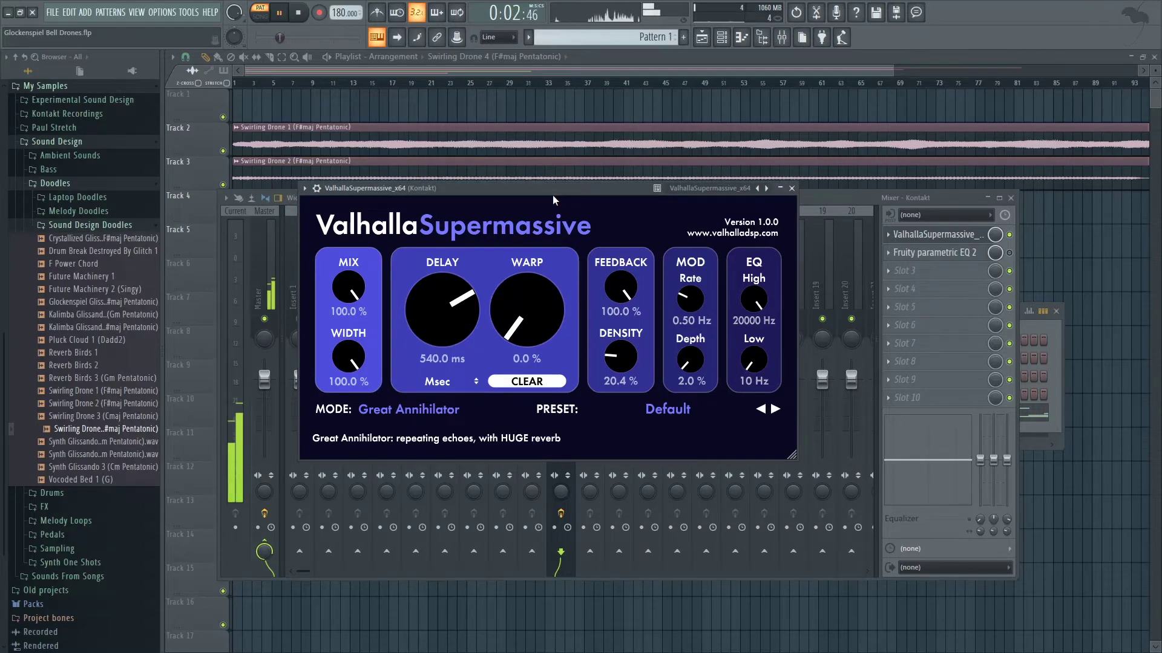
pyautogui.press('space')
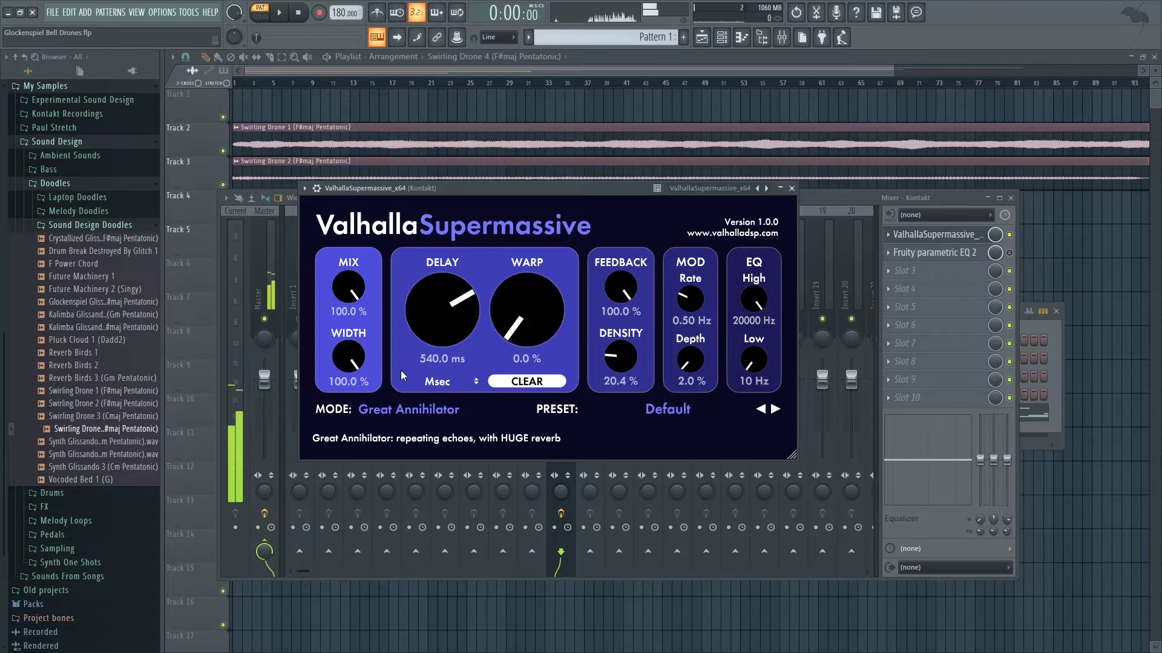
# Clear the delay buffers, and enable Fruity parametric EQ 2 on the Kontakt track while checking its curve
pyautogui.click(510, 383)
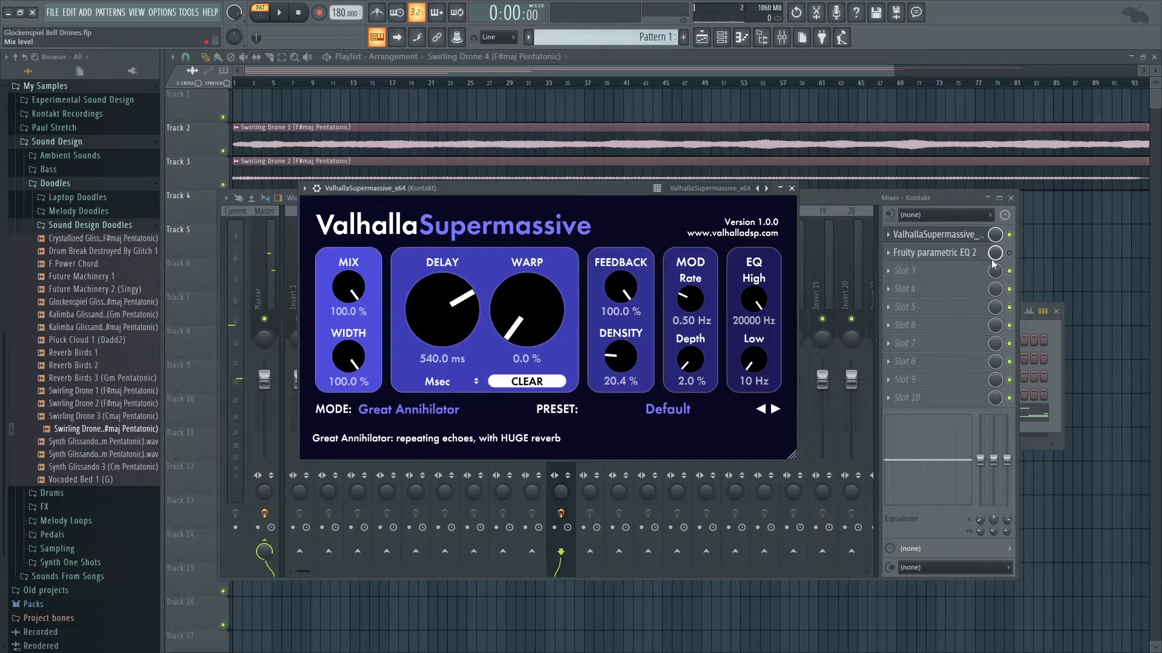
pyautogui.click(935, 253)
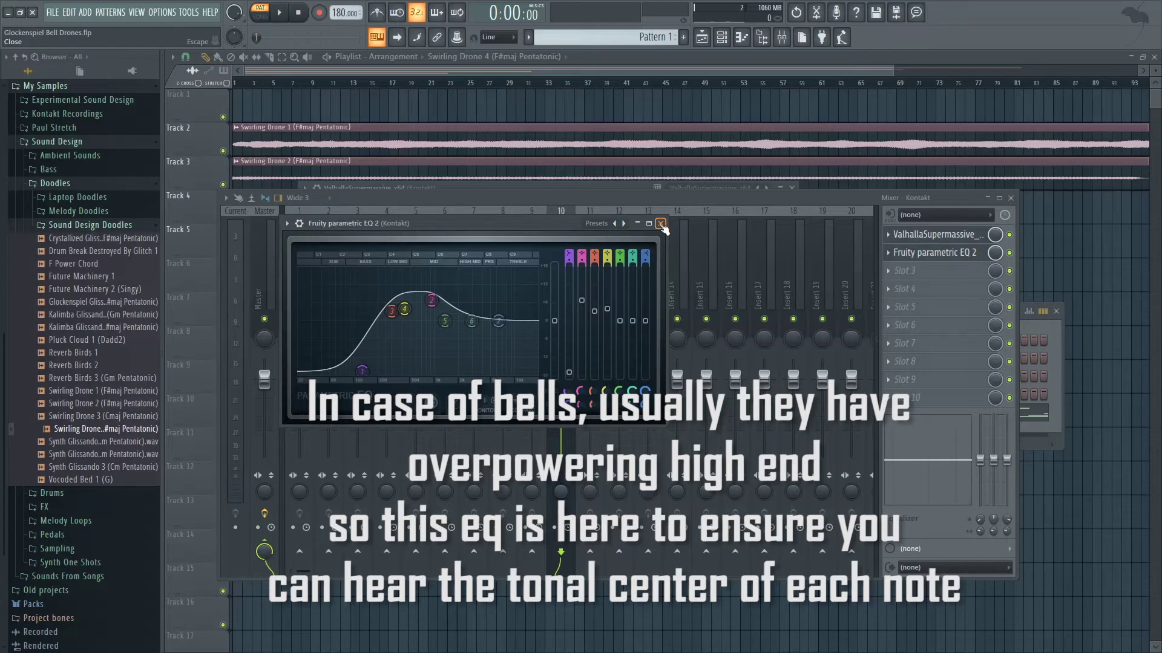
pyautogui.click(661, 224)
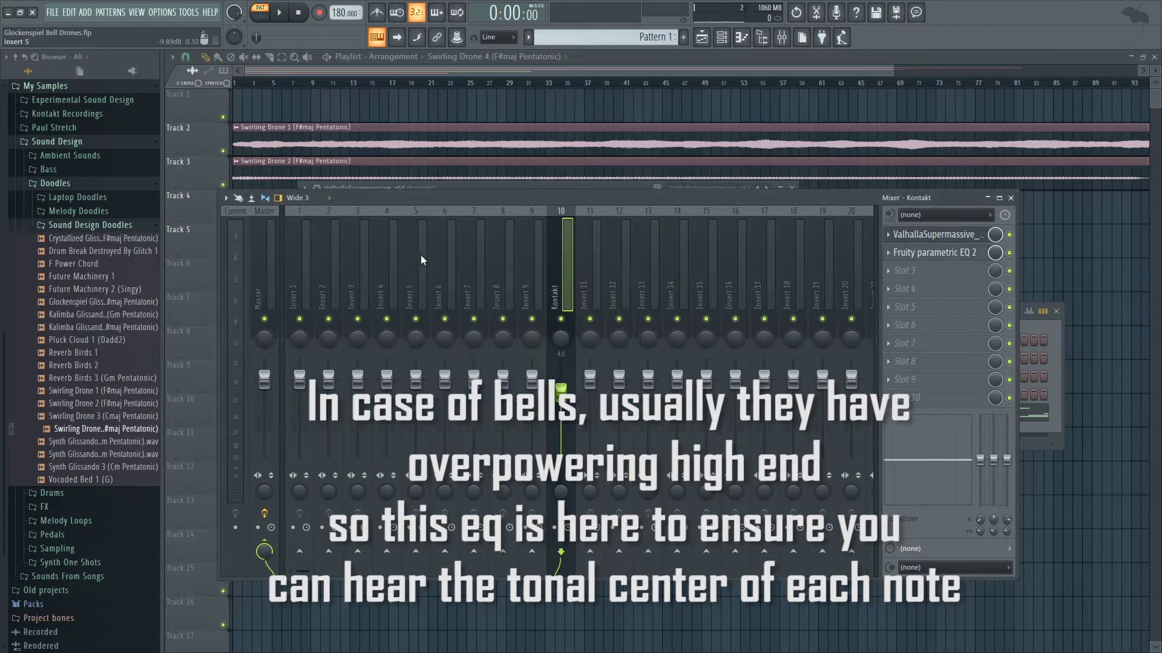
# Record the glissando and its looping drone tail into Edison on the Master track, and stop the recording
pyautogui.click(269, 249)
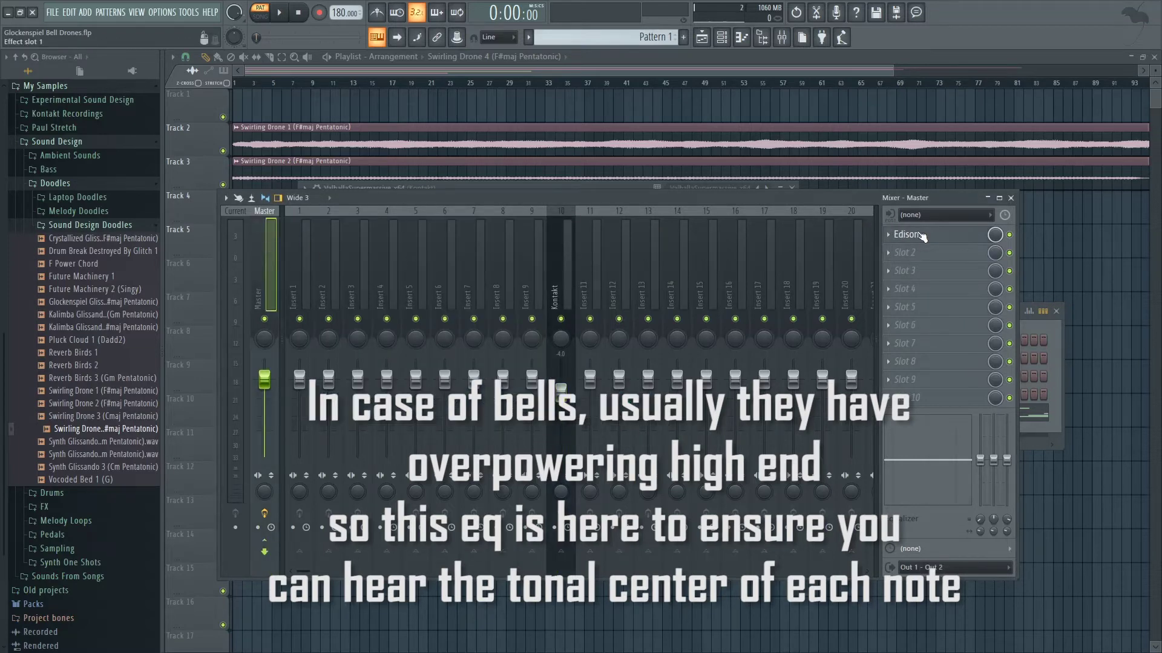
pyautogui.click(901, 234)
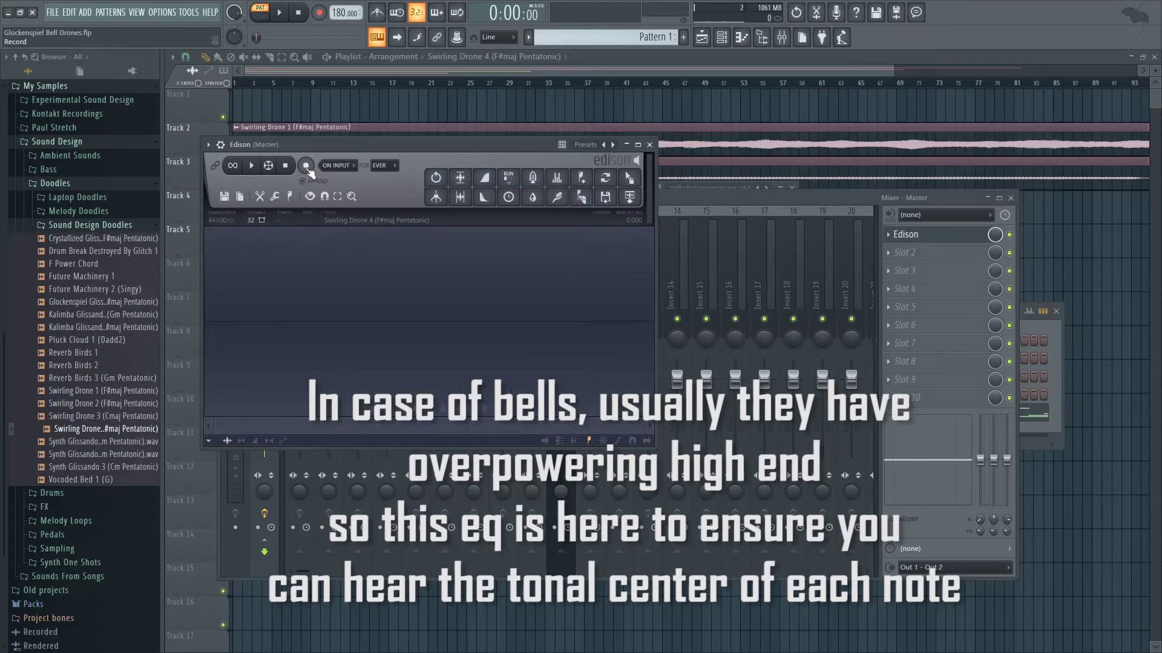
pyautogui.click(307, 167)
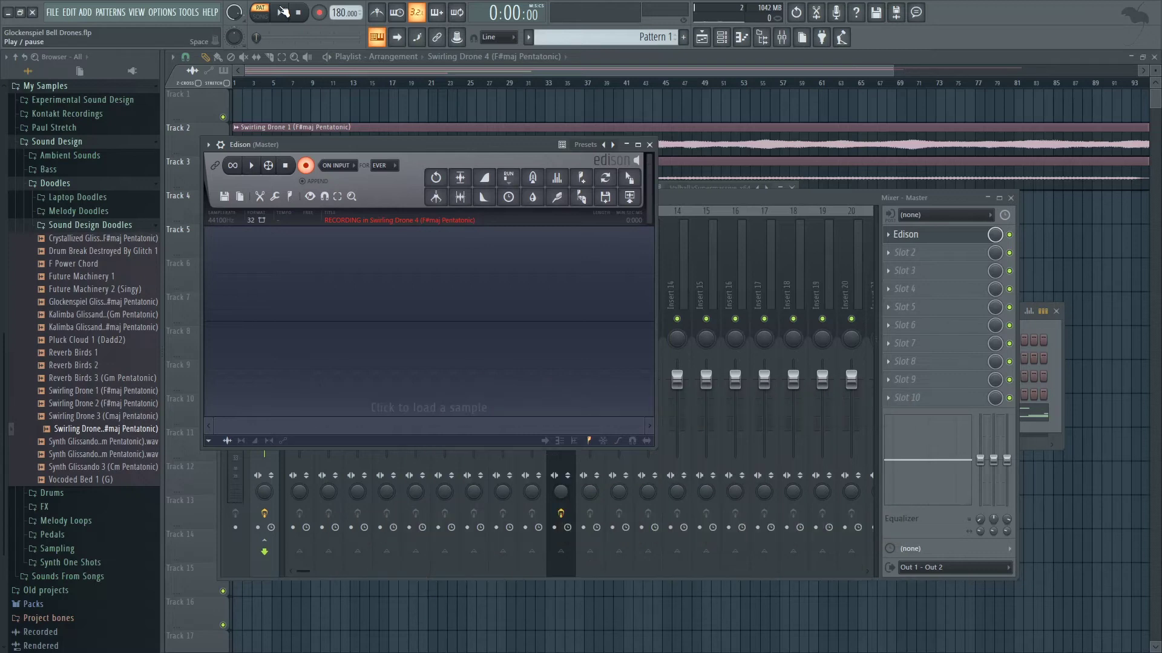
pyautogui.click(283, 12)
pyautogui.click(283, 12)
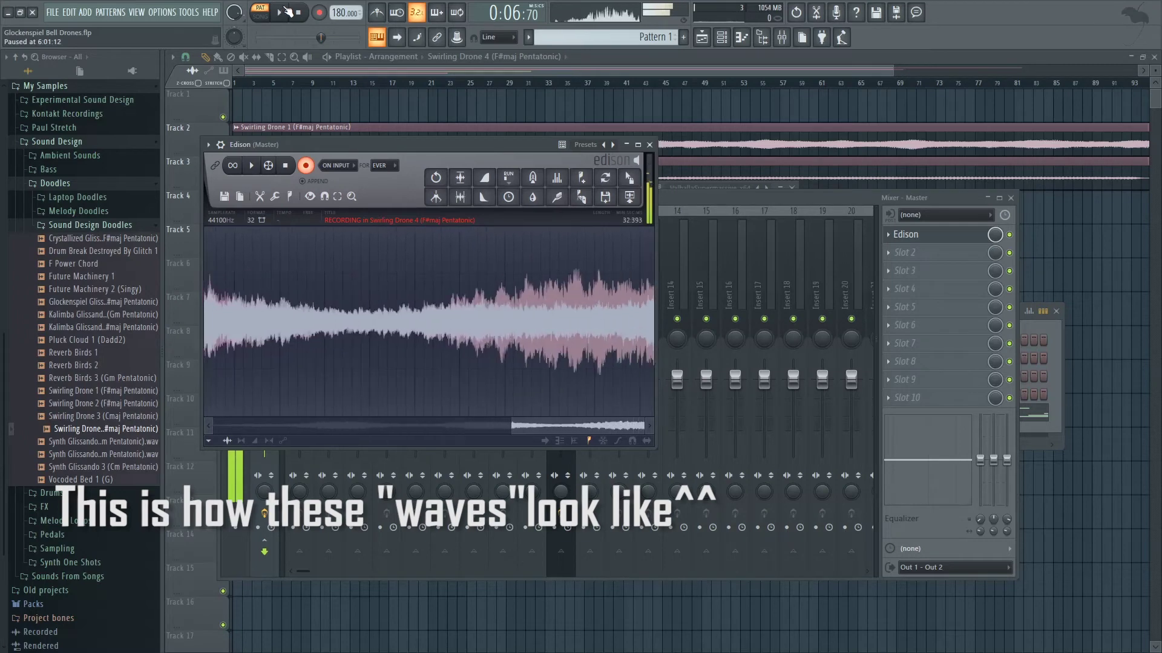
pyautogui.click(306, 165)
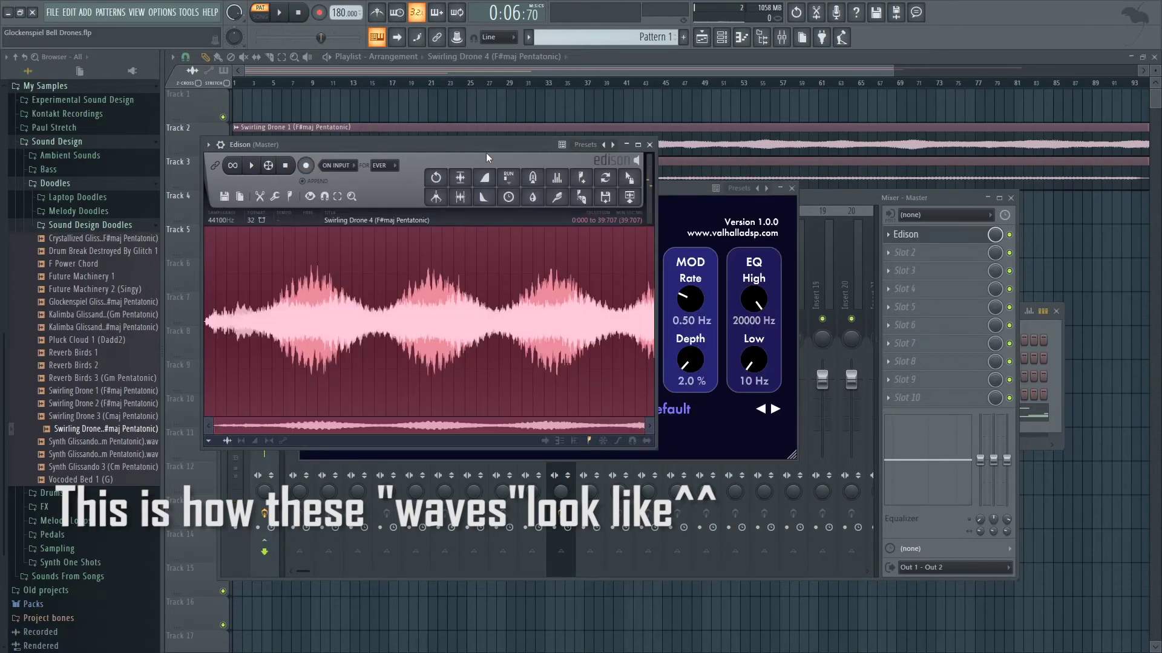
# Deselect the recorded drone in Edison and audition it from various points along its waves
pyautogui.keyDown('shift'); pyautogui.click(251, 341); pyautogui.keyUp('shift')
pyautogui.click(251, 341)
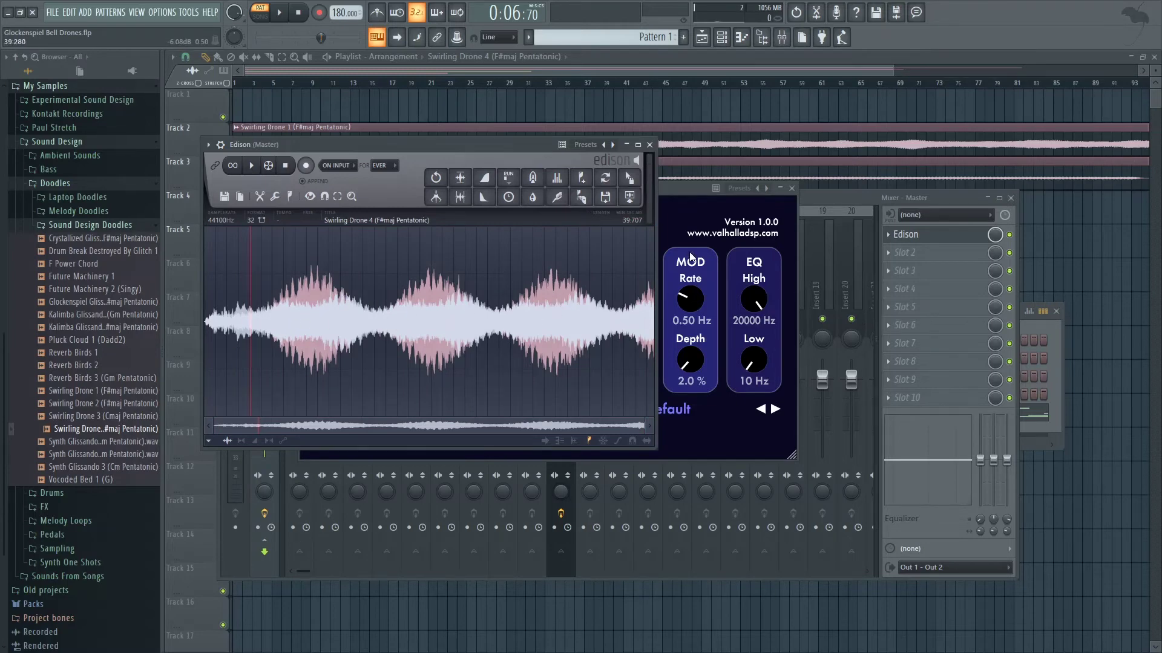
pyautogui.click(224, 332)
pyautogui.click(263, 328)
pyautogui.press('space')
pyautogui.click(385, 307)
pyautogui.click(414, 305)
pyautogui.click(461, 301)
pyautogui.click(487, 314)
pyautogui.click(519, 317)
pyautogui.click(557, 307)
pyautogui.click(583, 317)
pyautogui.click(602, 316)
pyautogui.click(645, 310)
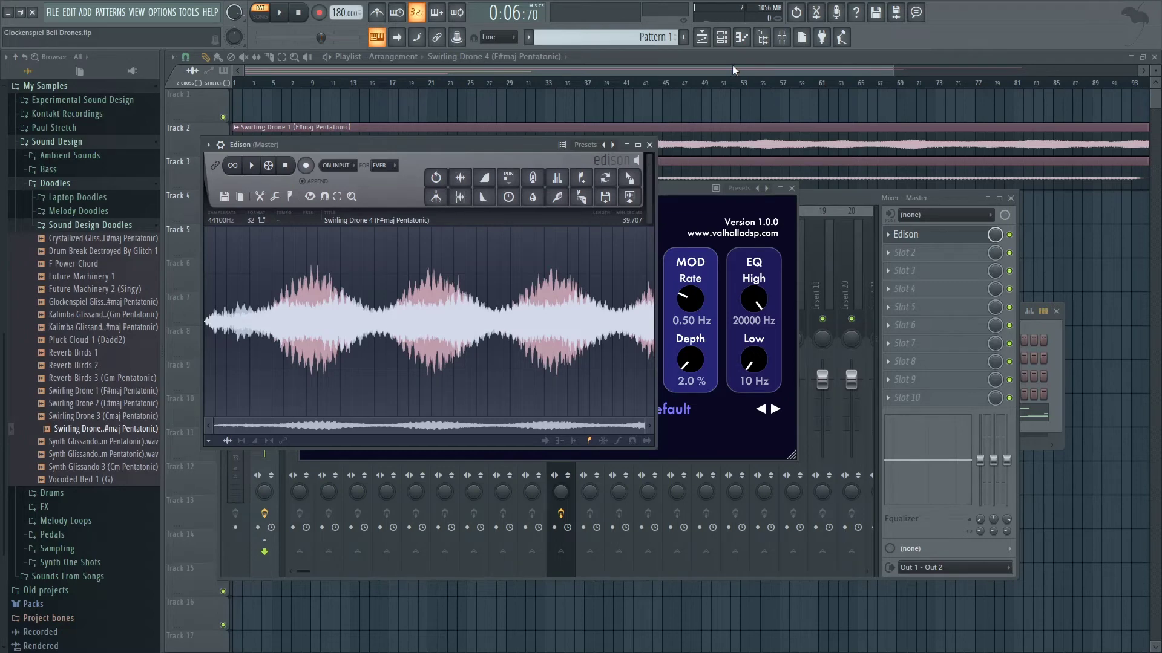
# Close the open windows and audition Swirling Drone 1, 2 and 3 by scrubbing along their playlist clips
pyautogui.press('F12')
pyautogui.click(308, 58)
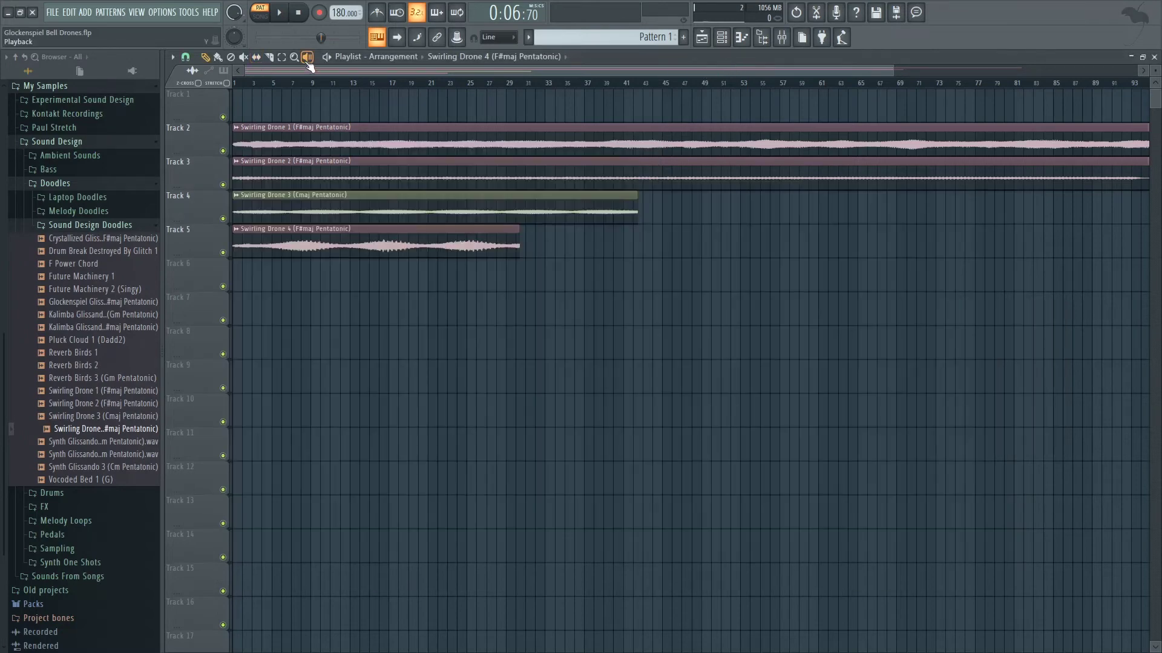
pyautogui.moveTo(296, 145); pyautogui.dragTo(478, 146)
pyautogui.moveTo(569, 144); pyautogui.dragTo(866, 142)
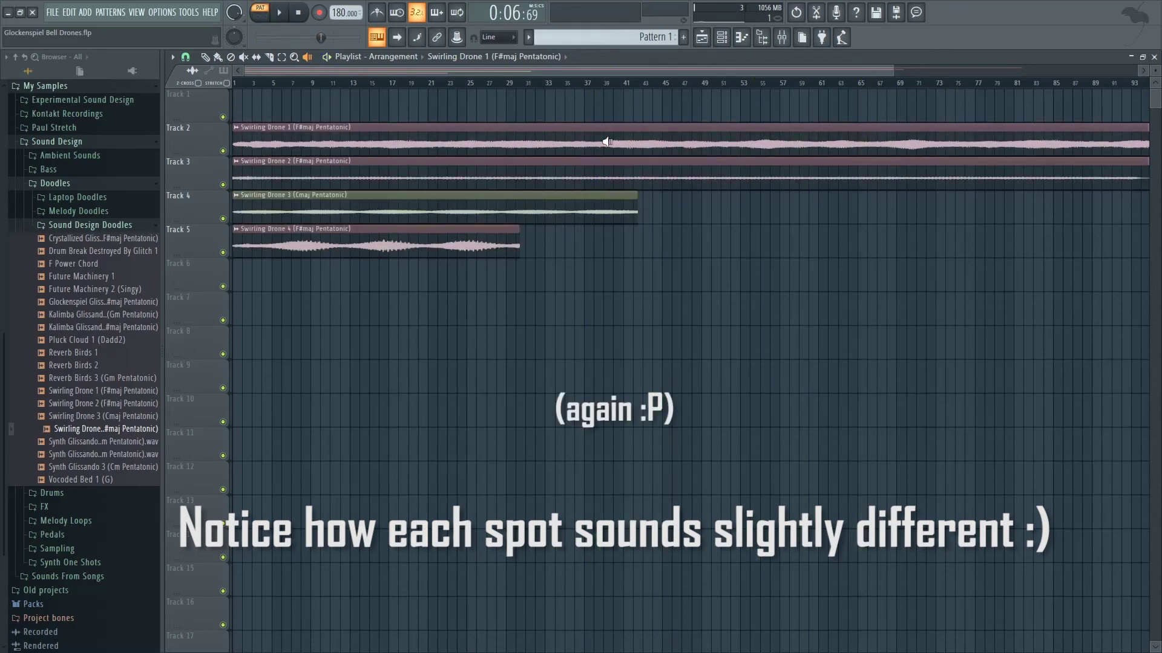
pyautogui.moveTo(517, 169); pyautogui.dragTo(1083, 169)
pyautogui.moveTo(237, 212); pyautogui.dragTo(601, 199)
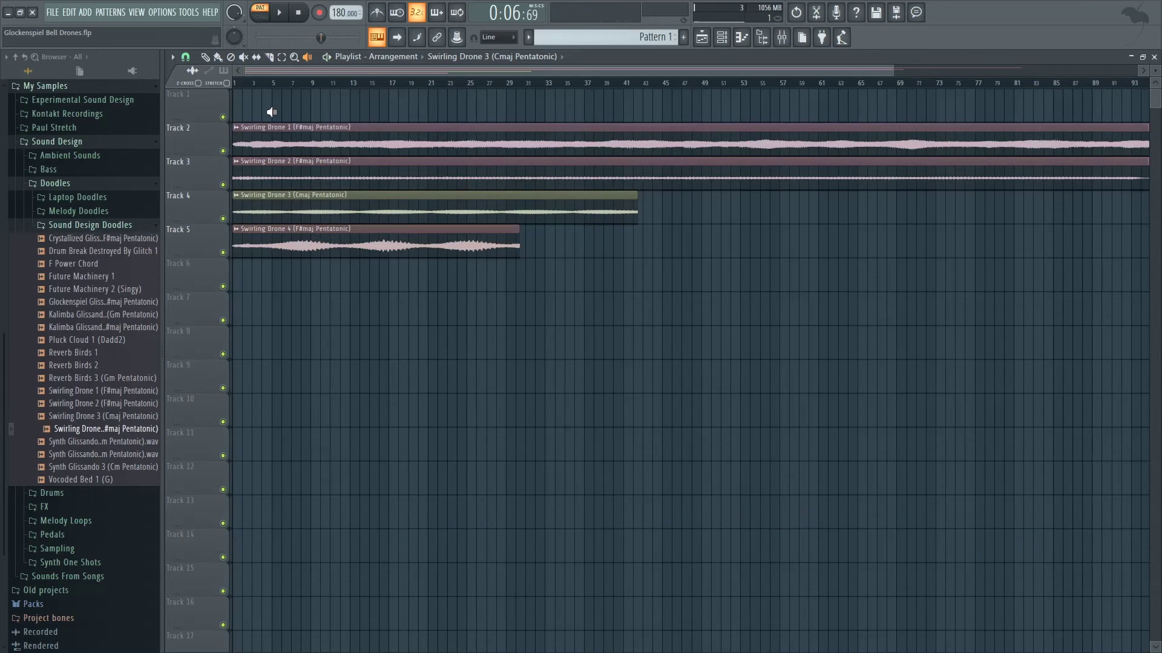
# Reopen the Kontakt mixer track and review its ValhallaSupermassive settings, closing the plugin window when done
pyautogui.click(781, 37)
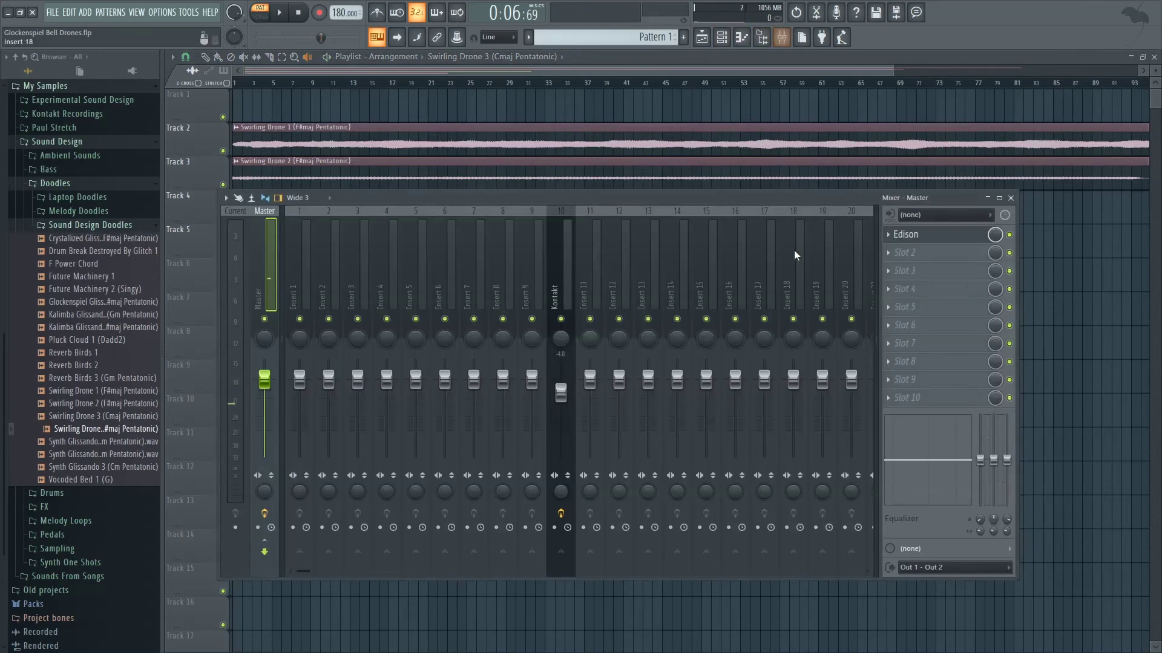
pyautogui.click(569, 234)
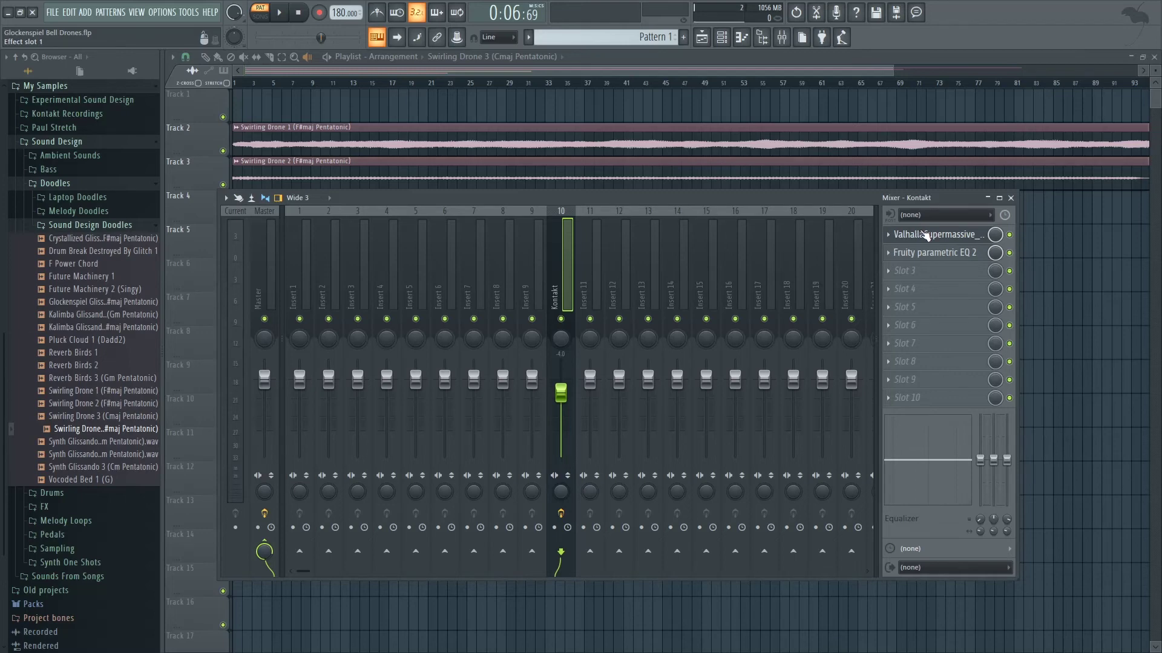
pyautogui.click(926, 234)
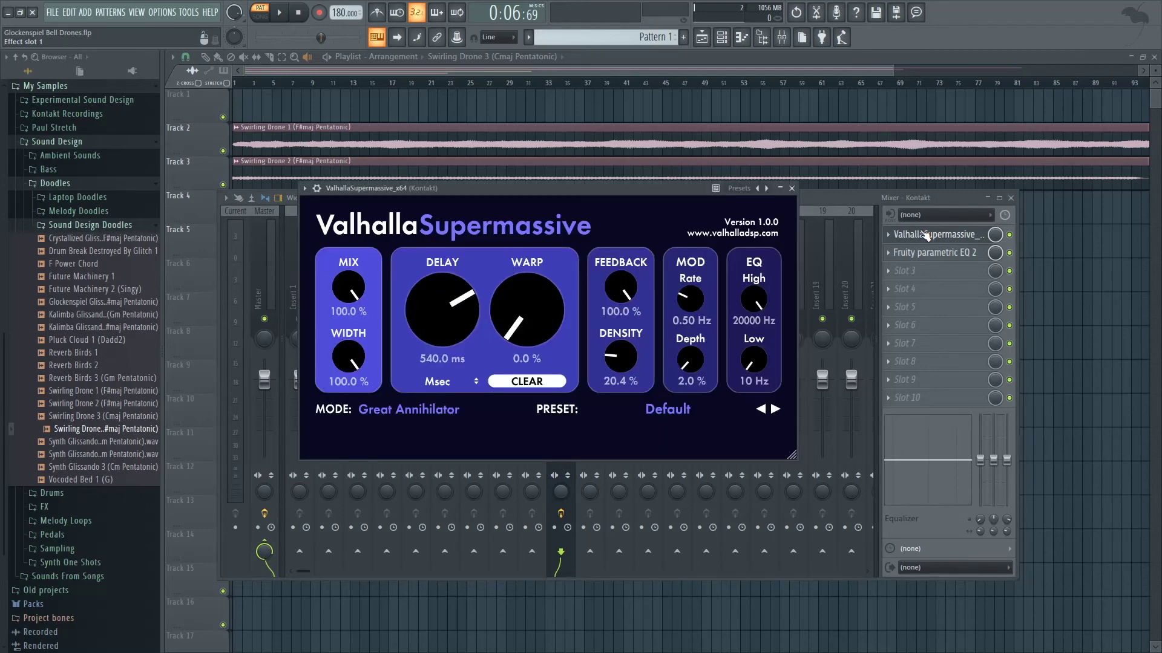
pyautogui.click(792, 189)
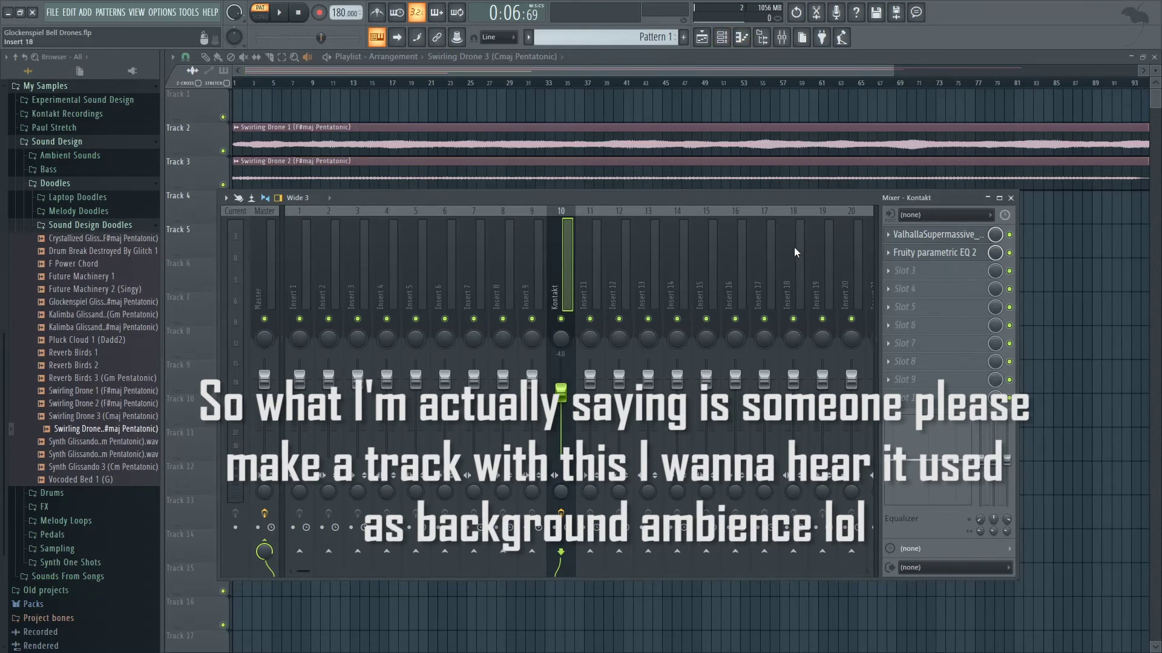
# Open Kontakt from the channel rack and solo Home Piano Una Corda in place of the glockenspiel
pyautogui.click(728, 42)
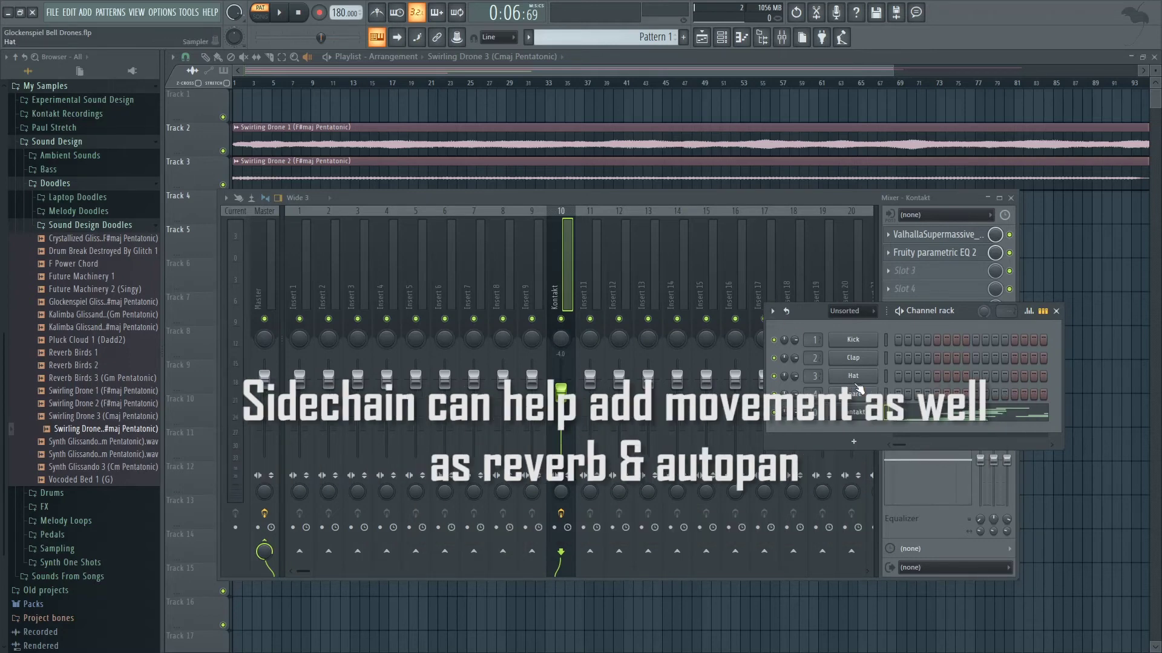
pyautogui.scroll(-1, 660, 35)
pyautogui.press('KP_Subtract')
pyautogui.click(853, 414)
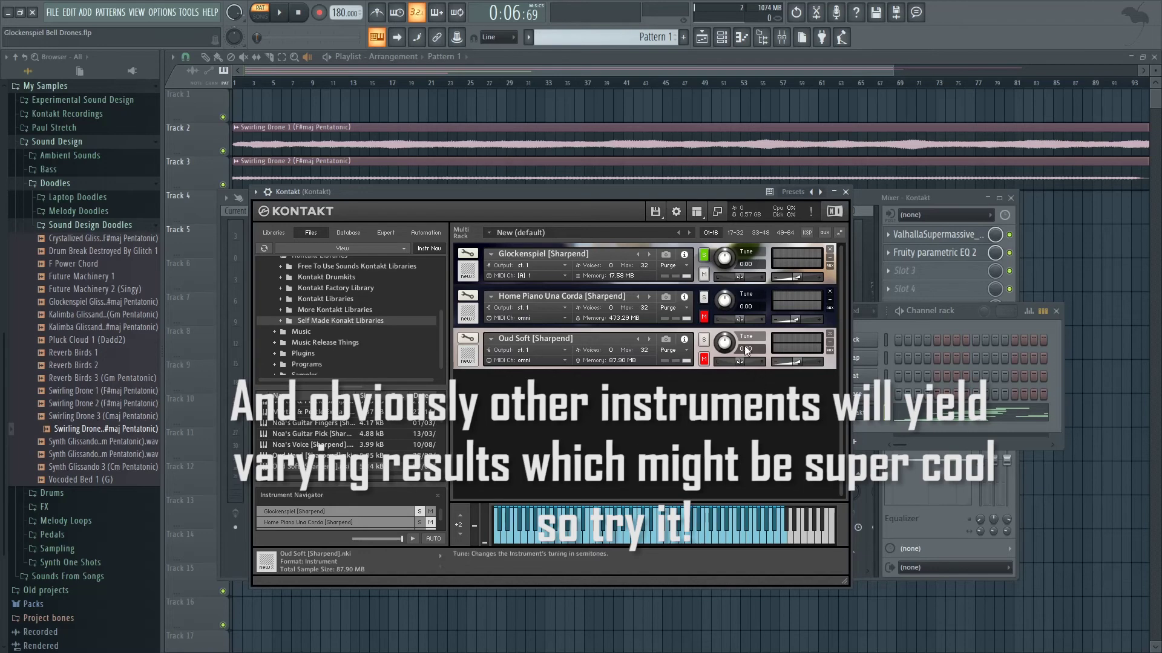
pyautogui.click(703, 297)
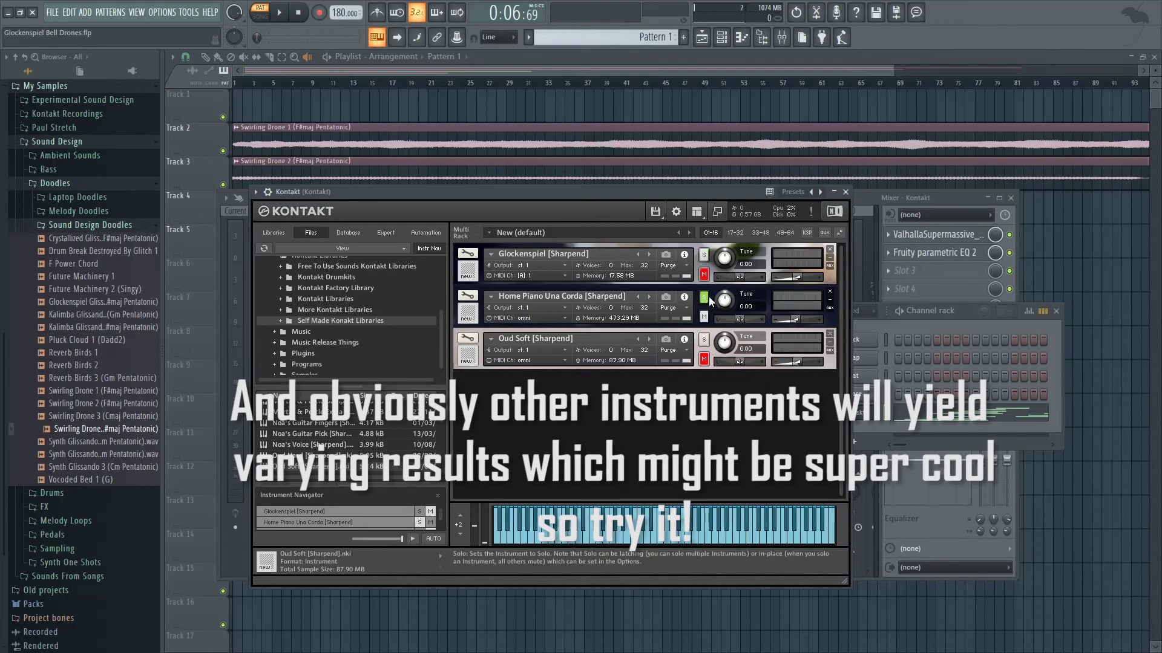
# Close Kontakt and check the glissando notes in the piano roll, closing it when done
pyautogui.click(846, 192)
pyautogui.press('F7')
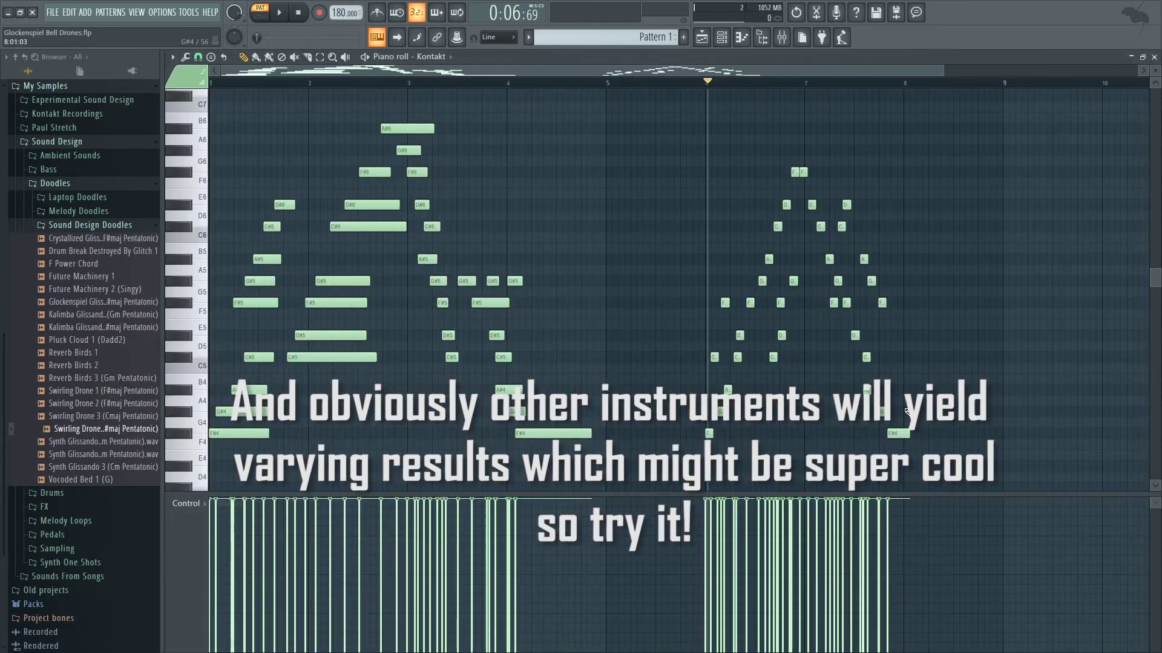
pyautogui.click(1153, 56)
# Record the Una Corda piano glissando and its looping drone tail into Edison on the Master track
pyautogui.click(319, 13)
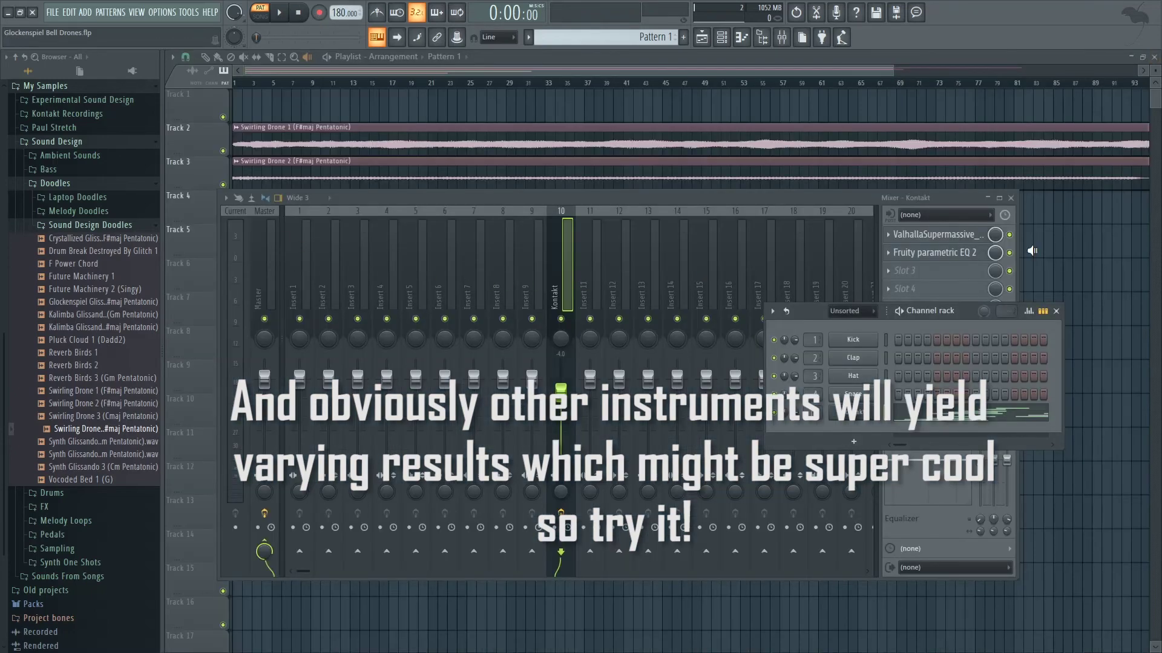
pyautogui.click(1015, 263)
pyautogui.click(265, 261)
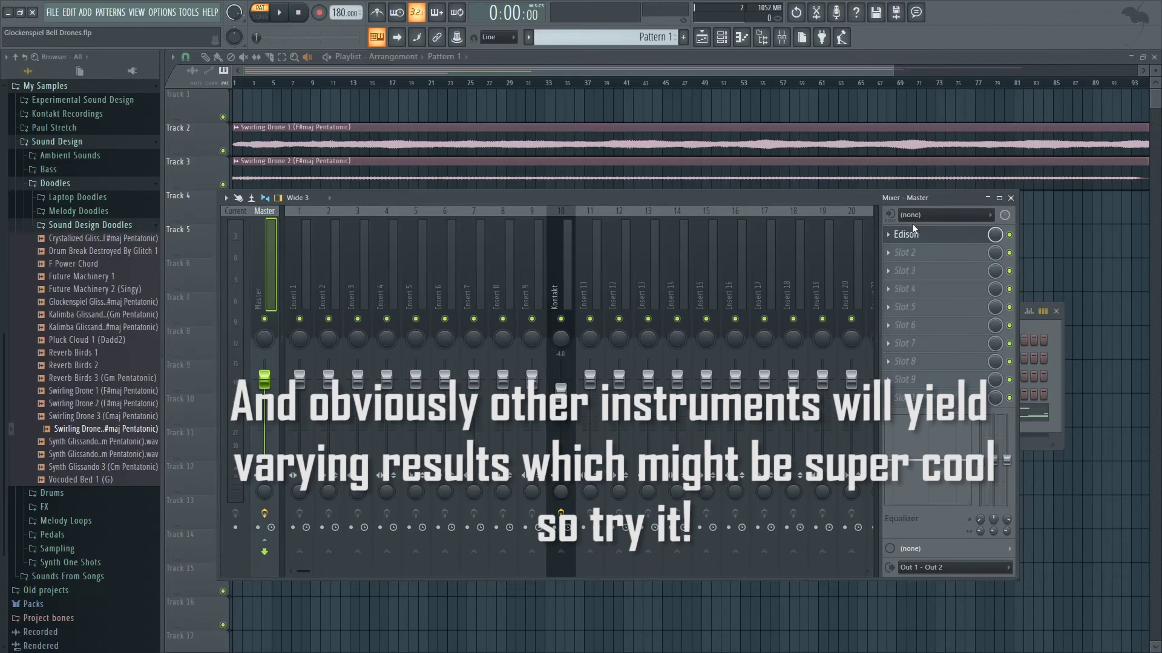
pyautogui.click(912, 234)
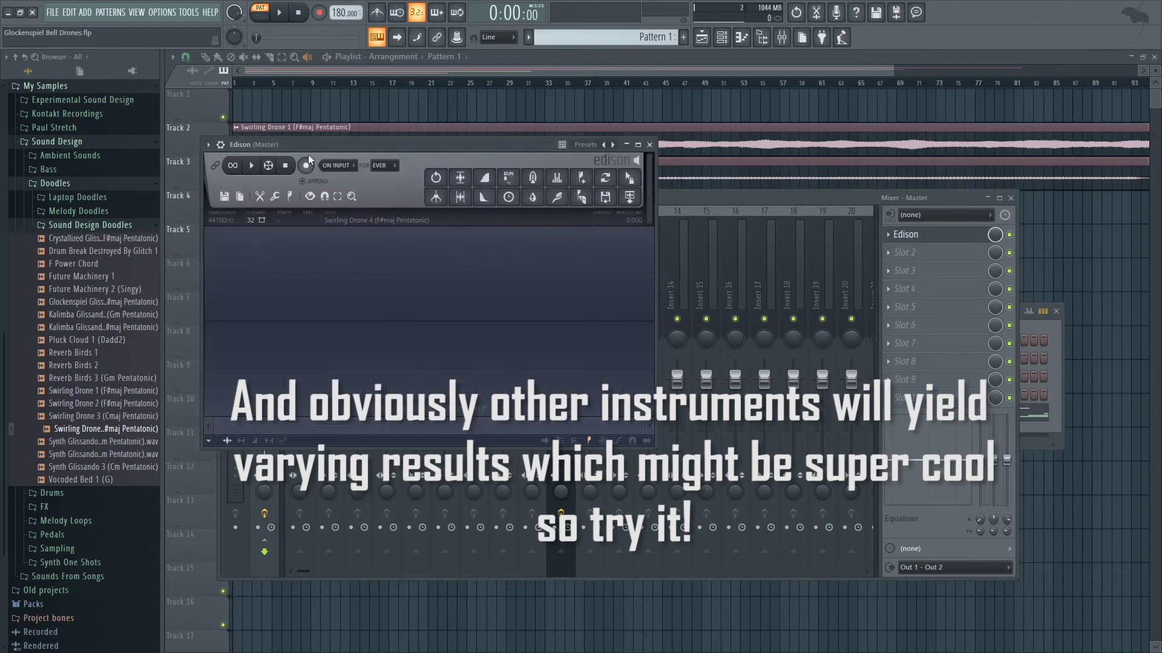
pyautogui.click(306, 165)
pyautogui.press('space')
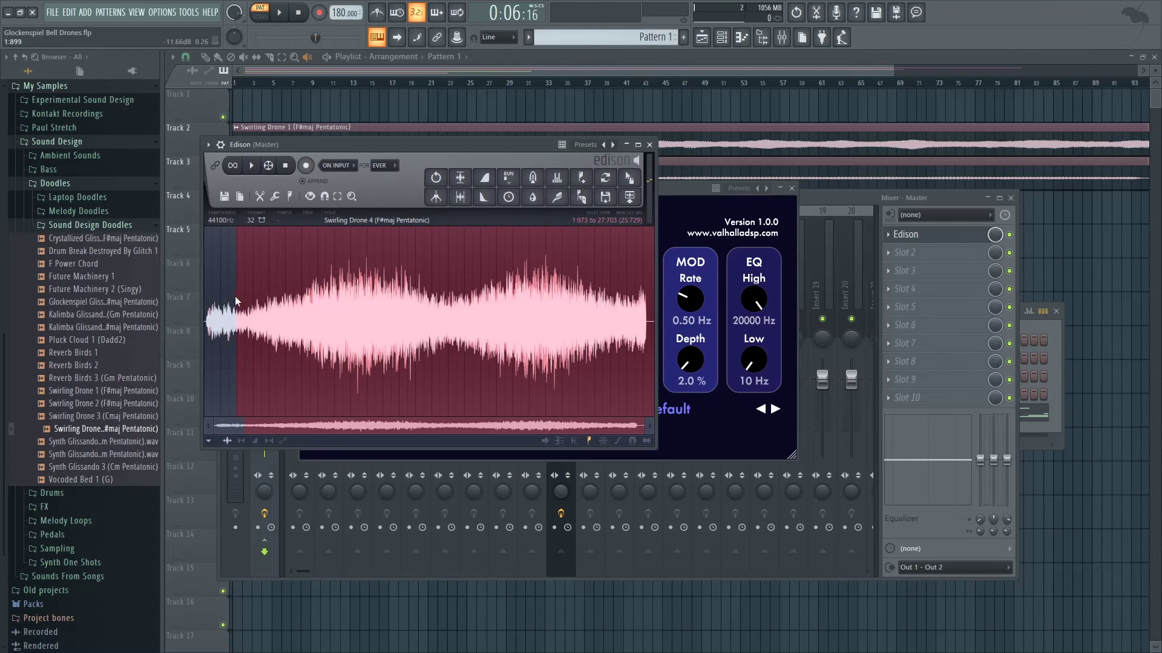
# Deselect the new piano drone recording in Edison and audition it from different points along its waves
pyautogui.click(236, 300)
pyautogui.press('space')
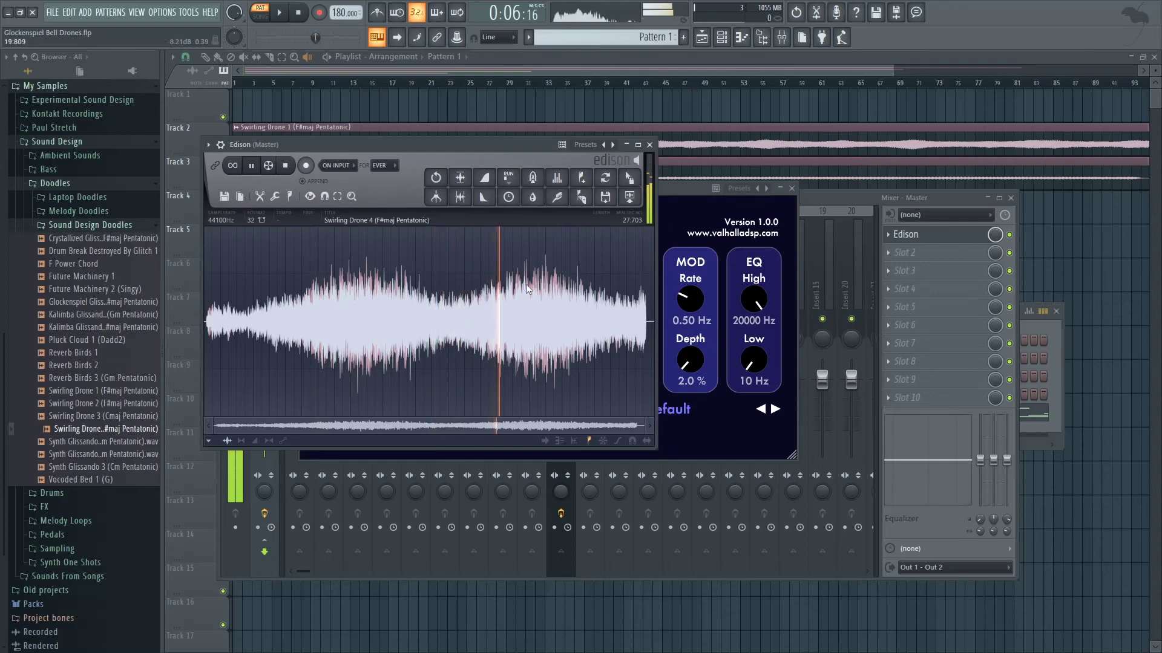
pyautogui.press('space')
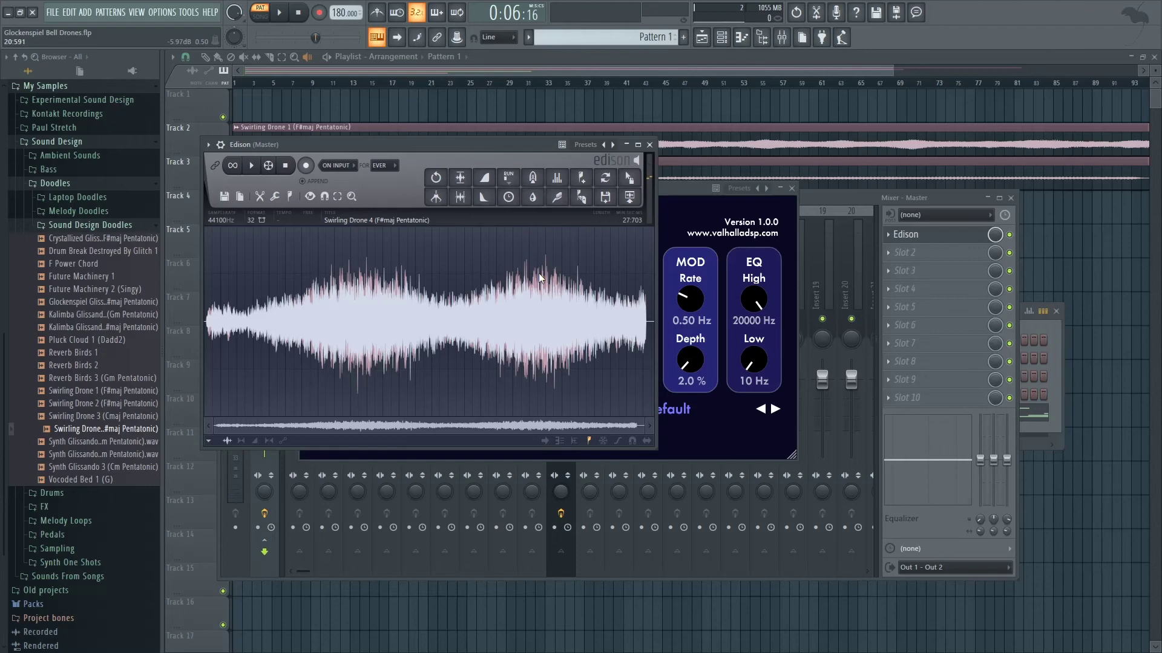
pyautogui.click(478, 296)
pyautogui.press('space')
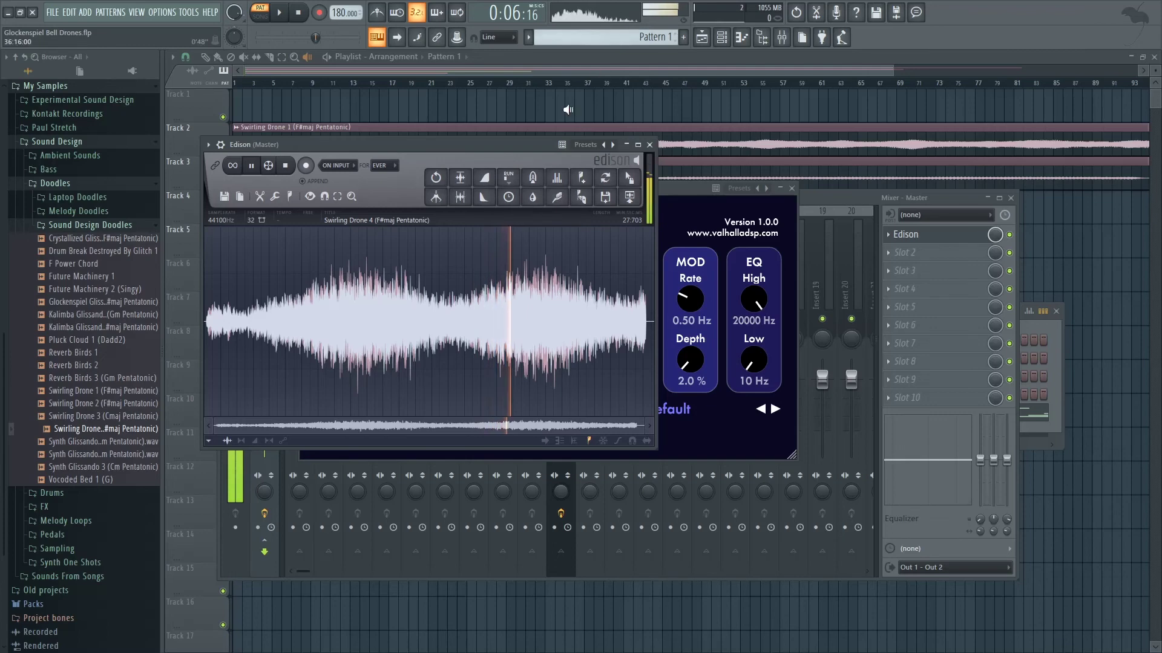
# Reverse the piano drone recording in Edison, audition the reversed version, and close all open windows
pyautogui.click(273, 197)
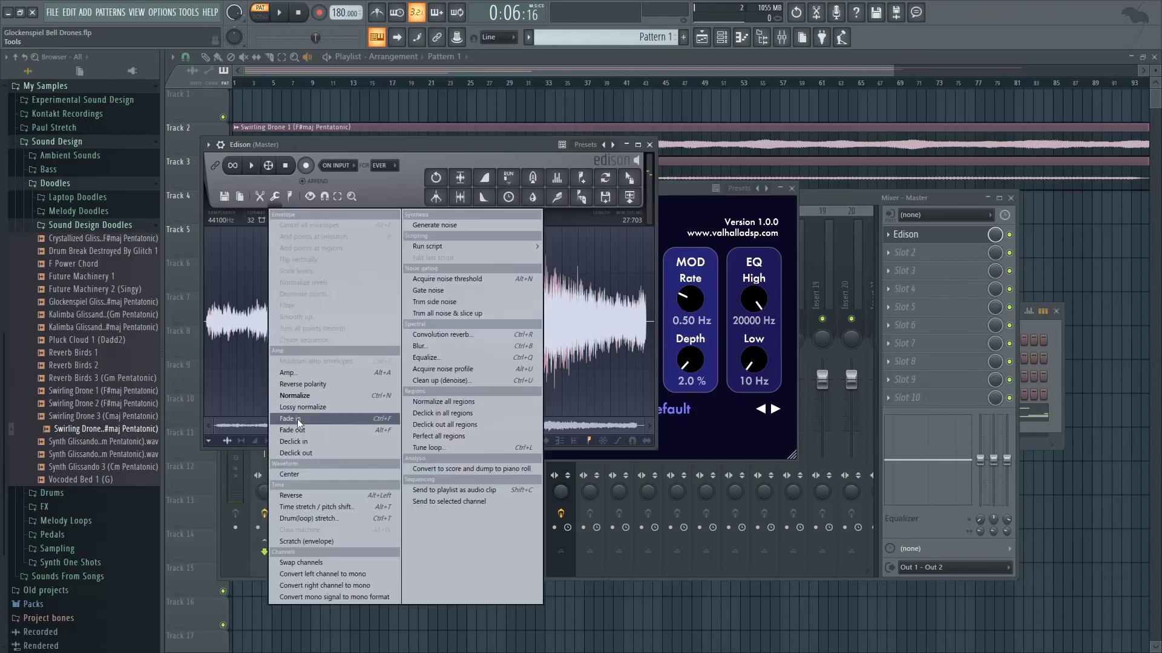
pyautogui.click(298, 496)
pyautogui.click(289, 295)
pyautogui.press('space')
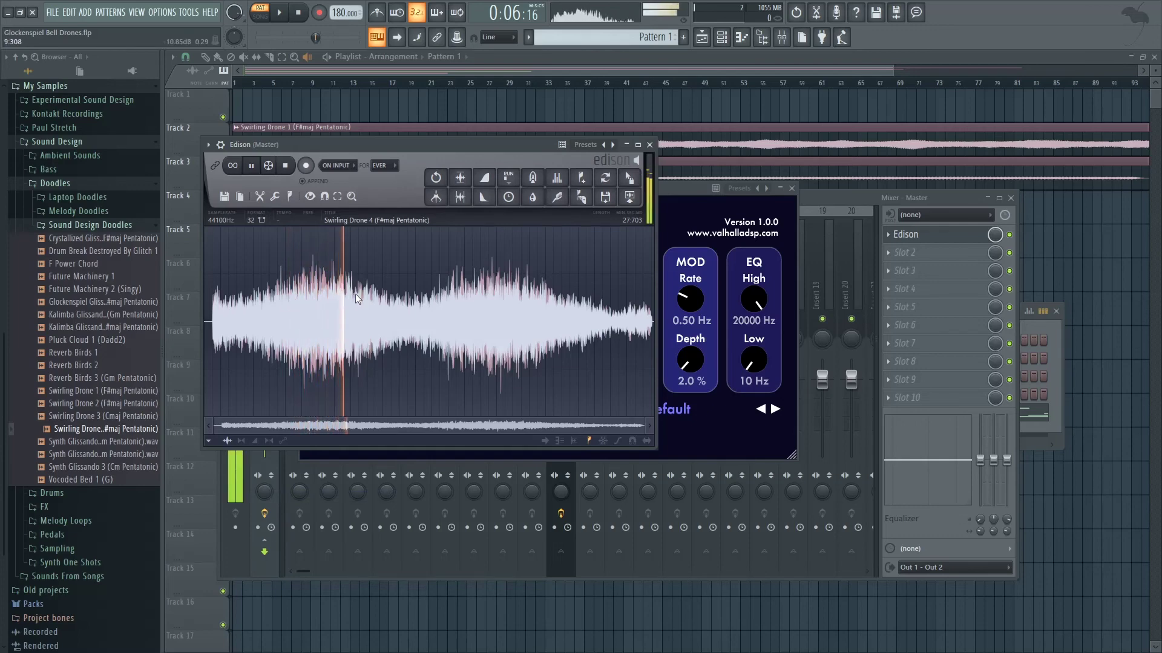
pyautogui.press('space')
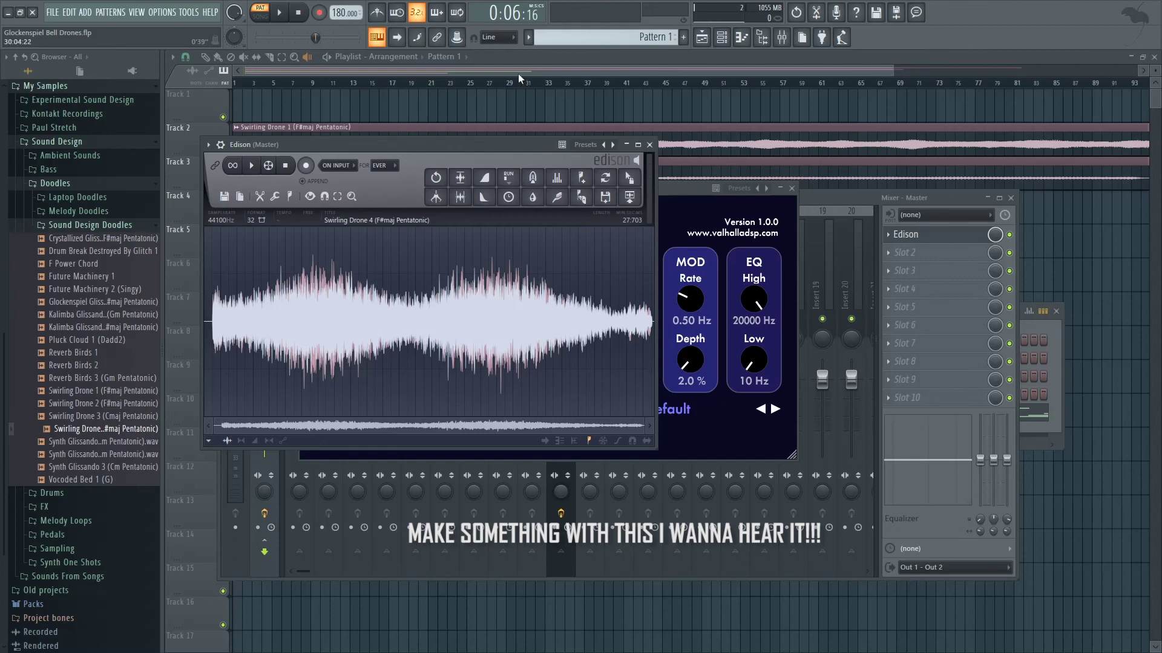
pyautogui.press('F12')
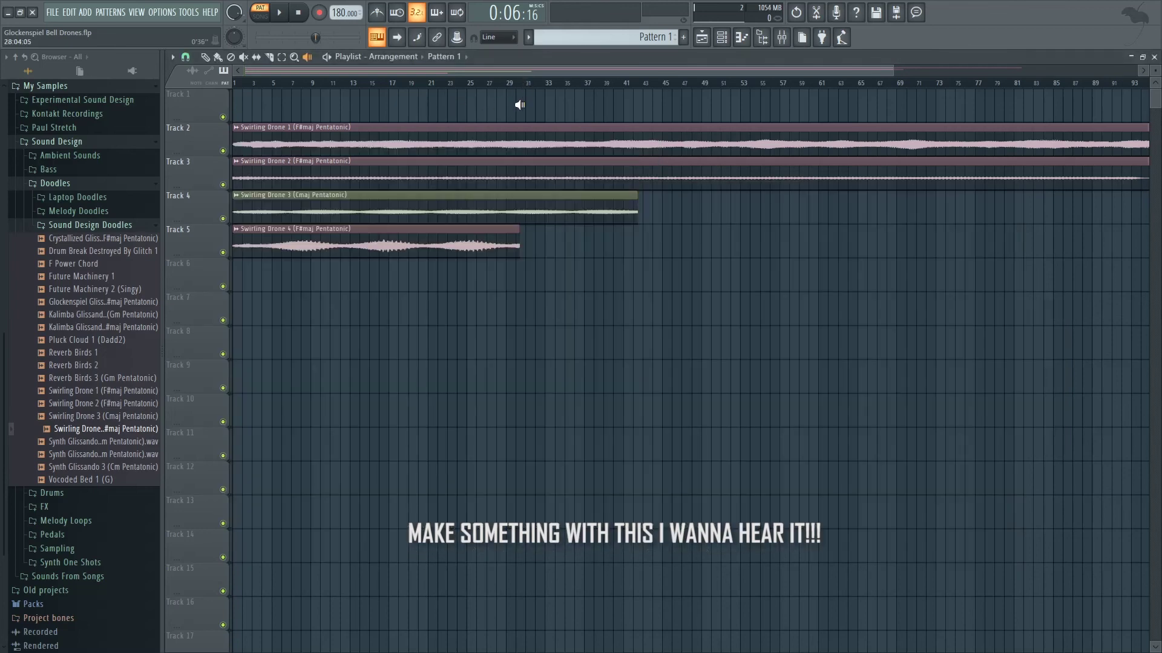